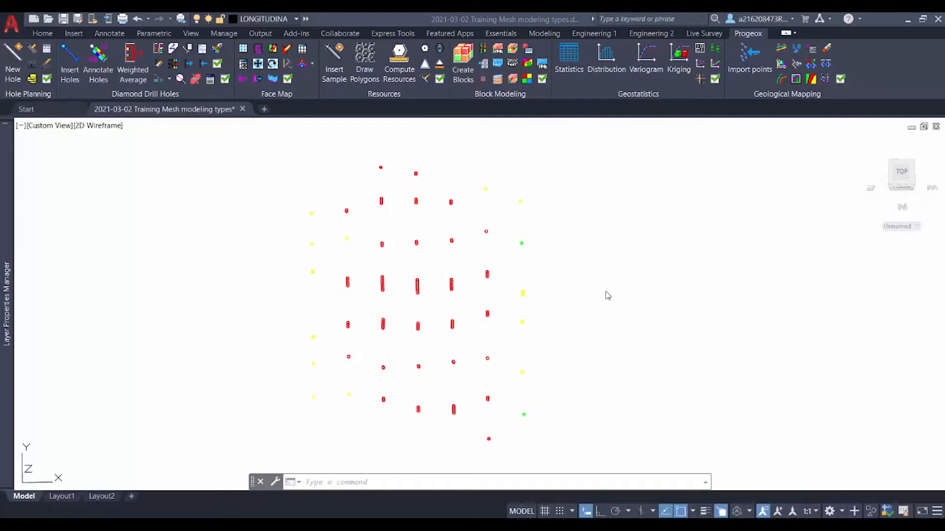
pyautogui.click(494, 35)
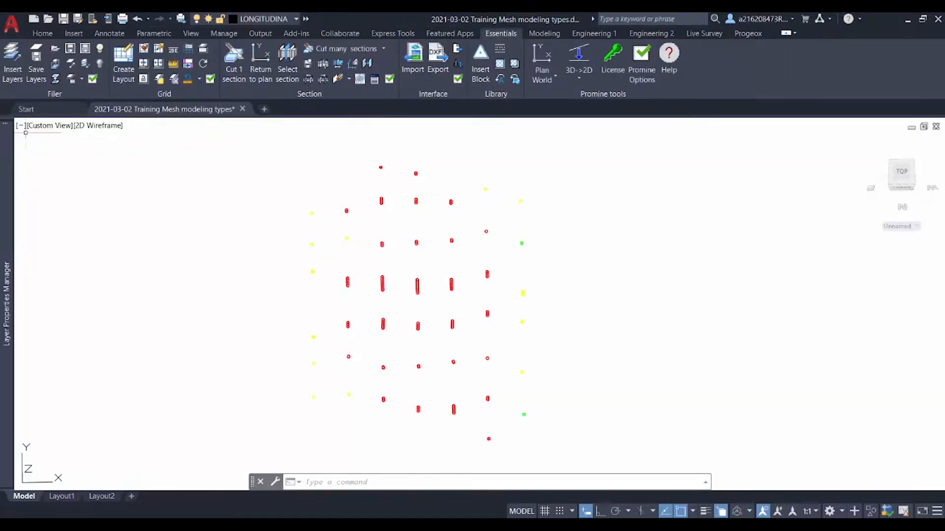
pyautogui.click(15, 83)
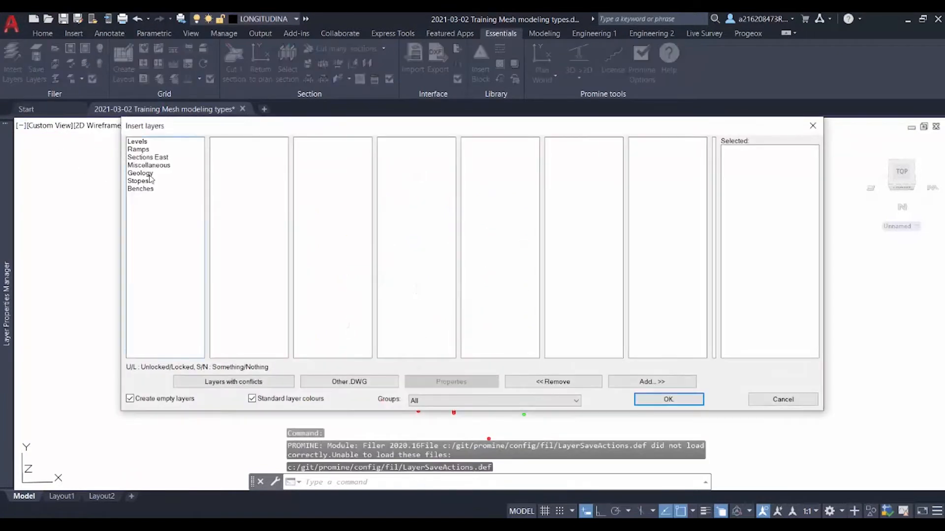
pyautogui.click(168, 158)
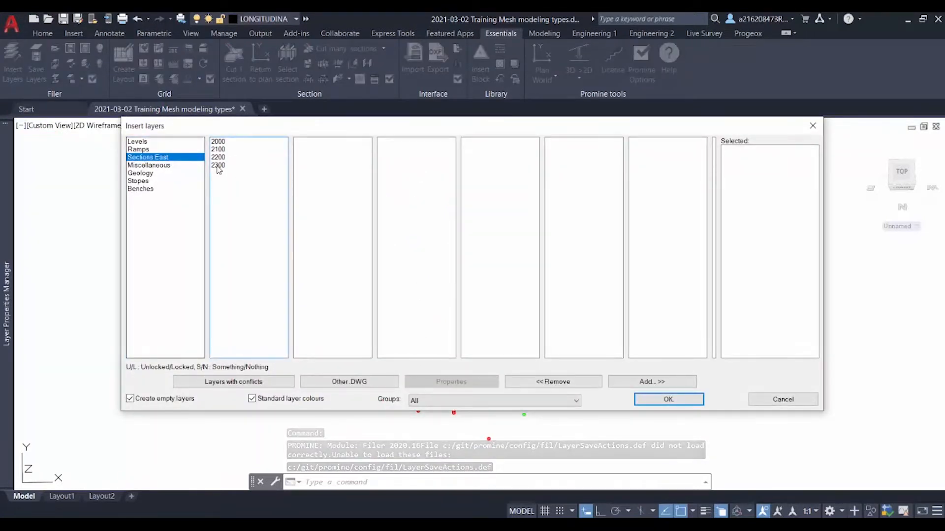
pyautogui.click(240, 165)
pyautogui.moveTo(306, 143); pyautogui.dragTo(322, 237)
pyautogui.click(418, 174)
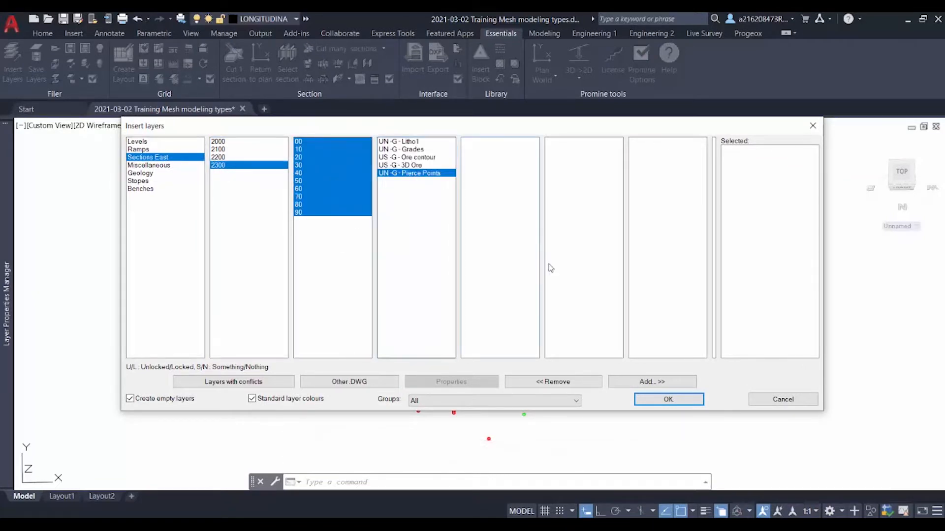
pyautogui.click(629, 387)
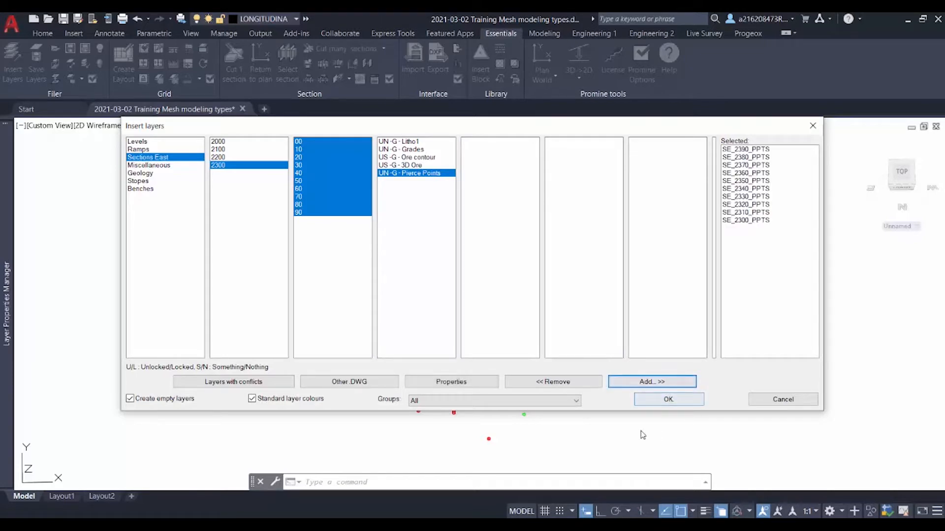
pyautogui.click(792, 401)
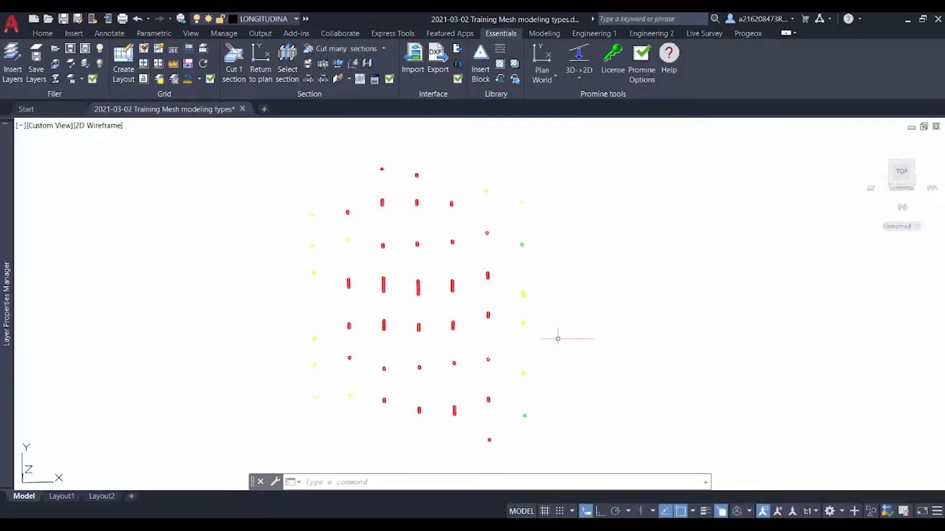
# Examine the pierce points from plan, front and right views, finishing in plan view
pyautogui.scroll(1, 428, 306)
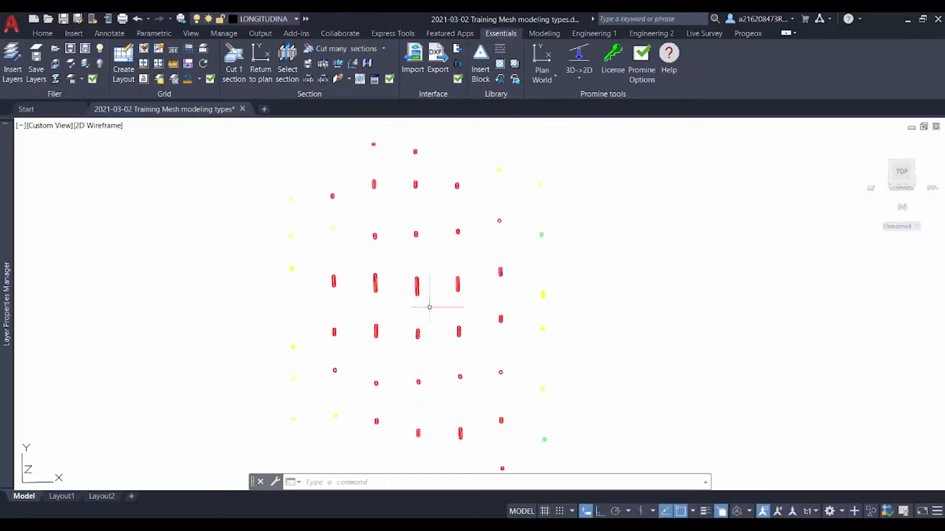
pyautogui.moveTo(430, 307)
pyautogui.keyDown('shift'); pyautogui.mouseDown(button='middle')
pyautogui.moveTo(443, 238)
pyautogui.moveTo(462, 256)
pyautogui.moveTo(468, 287)
pyautogui.moveTo(449, 261)
pyautogui.moveTo(452, 284)
pyautogui.moveTo(424, 274)
pyautogui.moveTo(438, 306)
pyautogui.mouseUp(button='middle'); pyautogui.keyUp('shift')
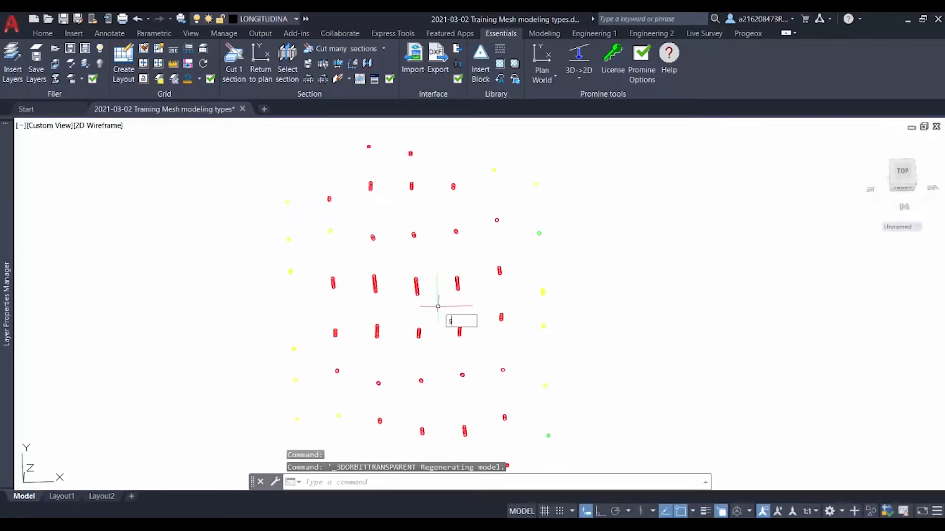
pyautogui.press('Return')
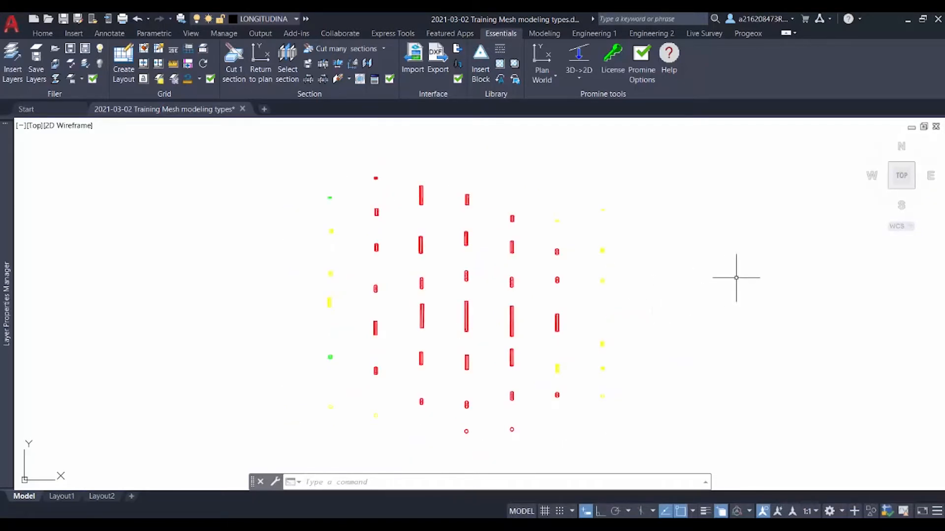
pyautogui.click(904, 195)
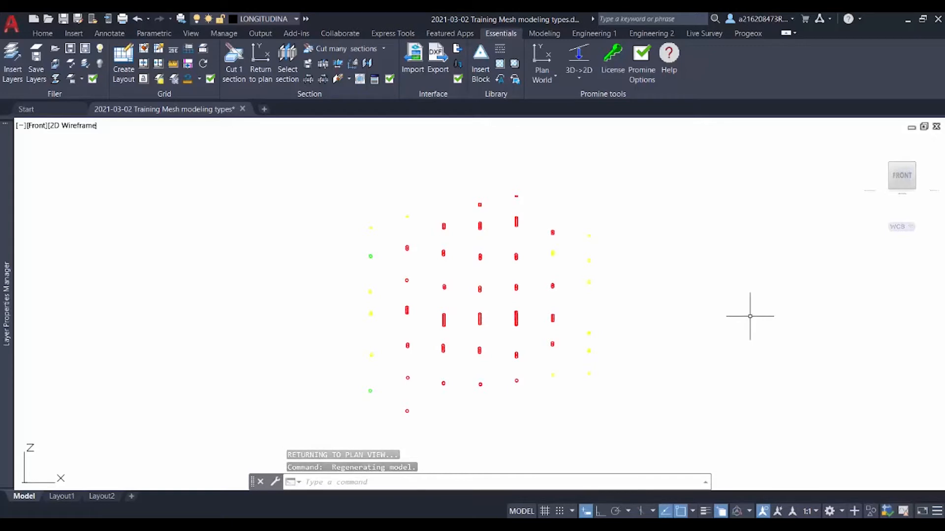
pyautogui.click(920, 176)
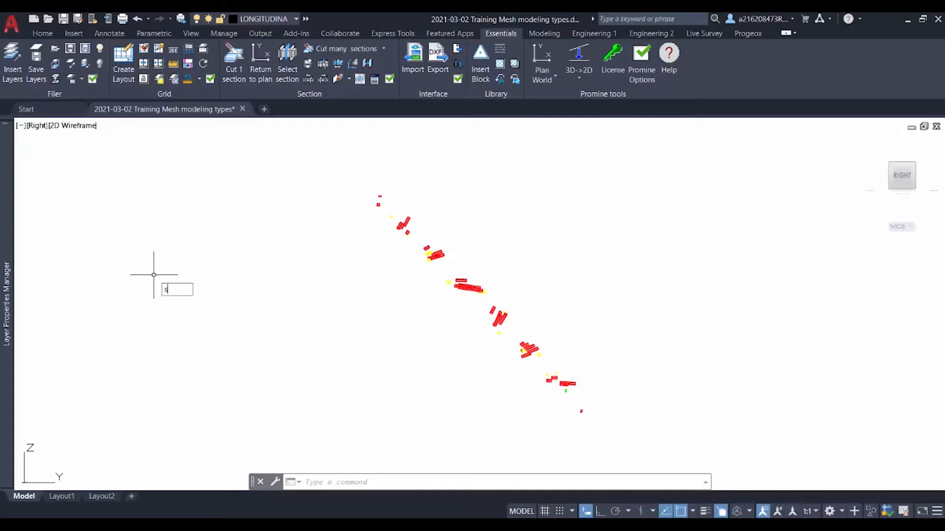
pyautogui.write('p')
pyautogui.press('Return')
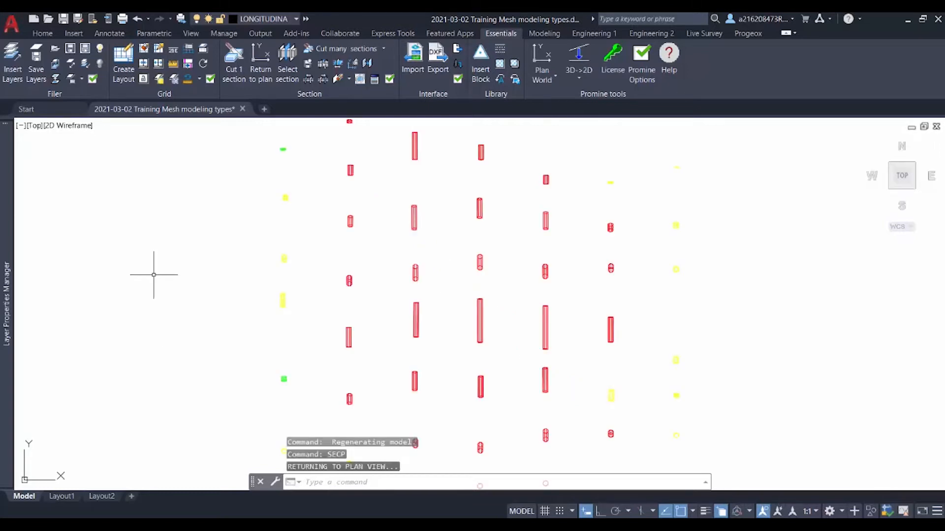
# Define a single section named longitudinal, looking south, with its coordinate picked near the middle of the pierce points
pyautogui.scroll(-2, 149, 257)
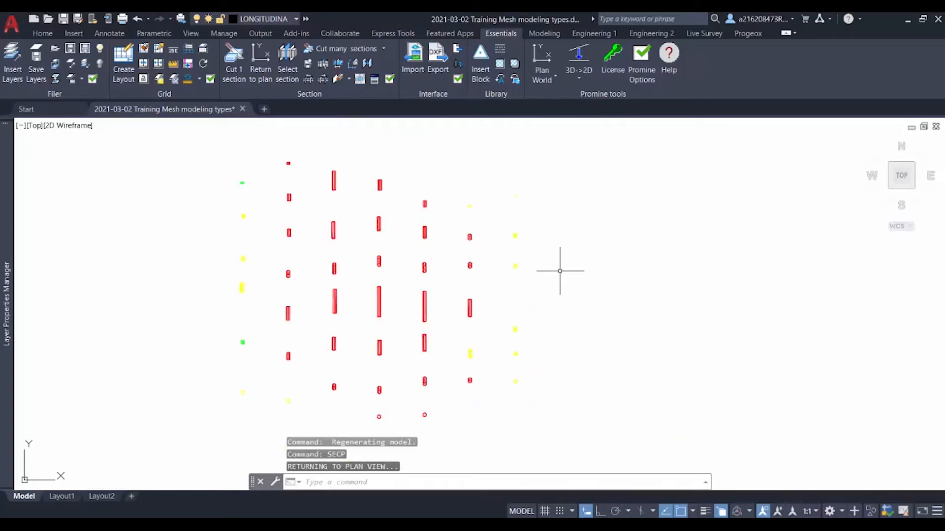
pyautogui.click(235, 72)
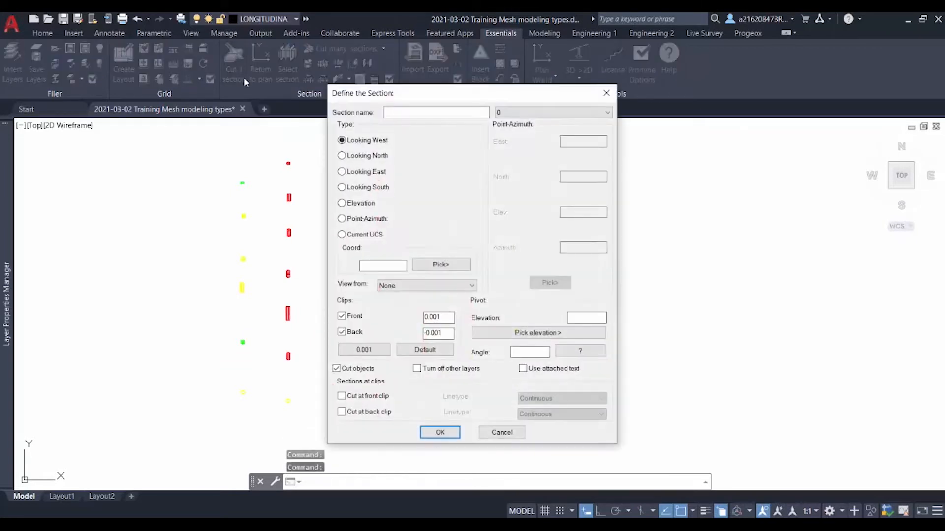
pyautogui.write('longitudinal')
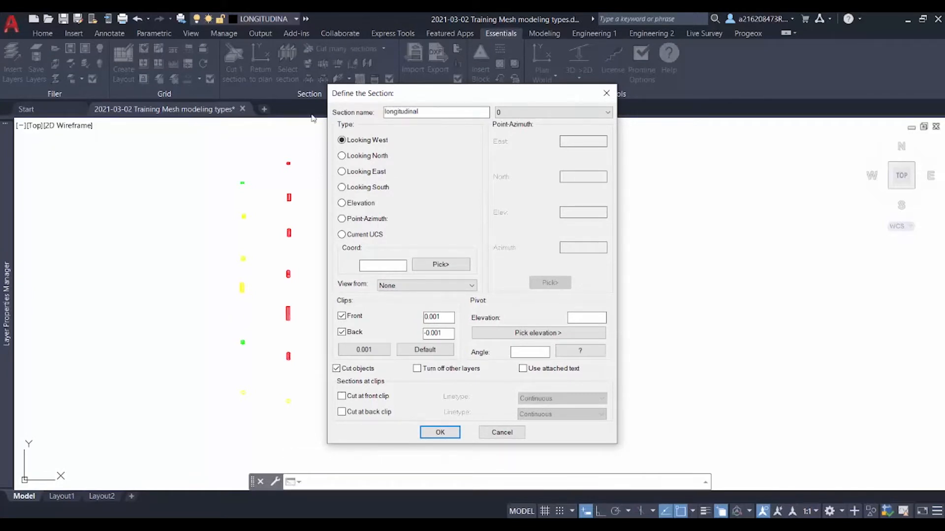
pyautogui.click(440, 266)
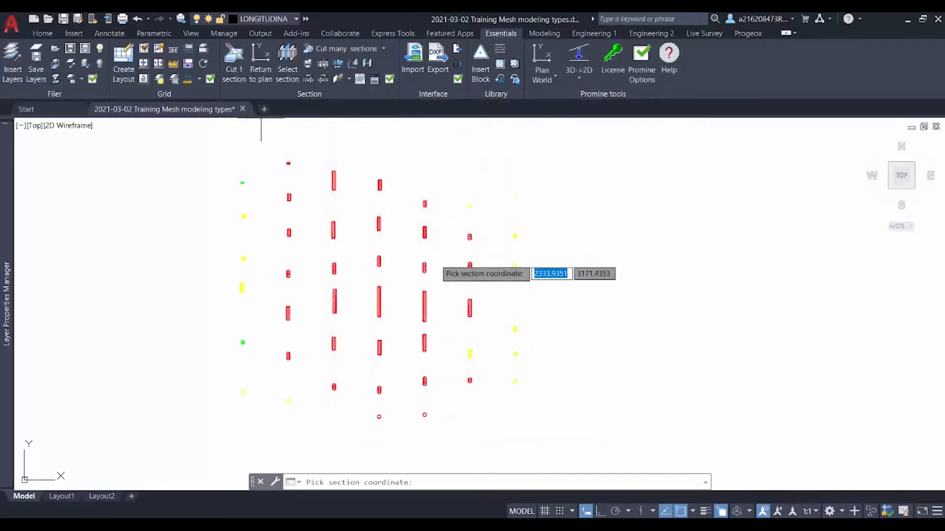
pyautogui.click(361, 277)
# Create the section without front and back clips, pivoting at the elevation of a central pierce-point endpoint with an angle of -45
pyautogui.click(342, 316)
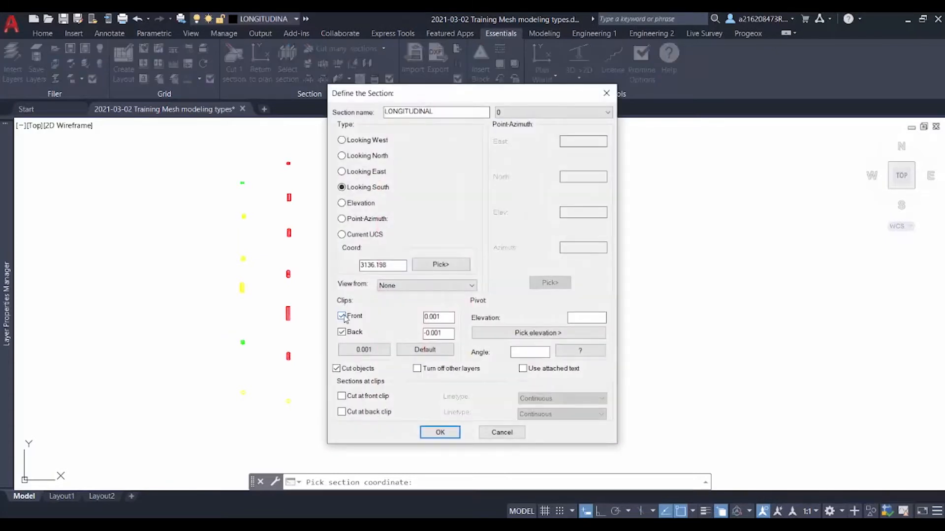
pyautogui.click(342, 332)
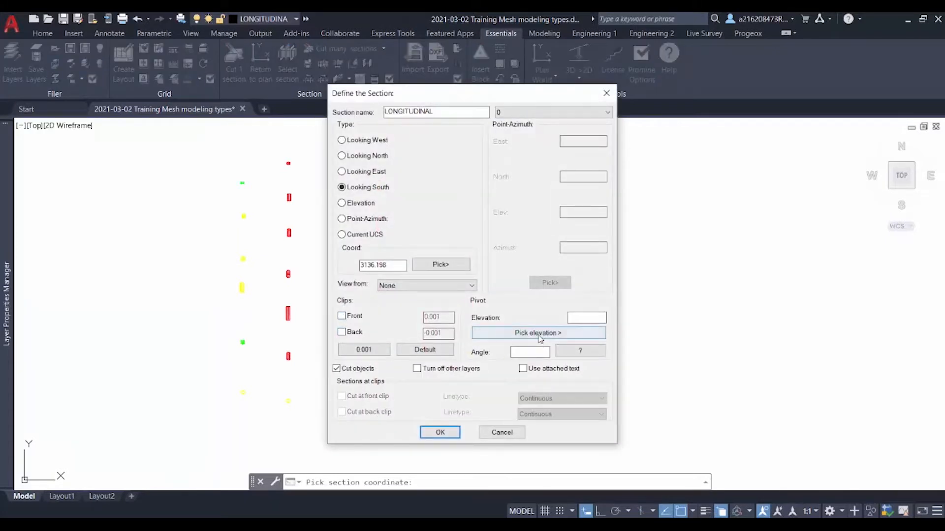
pyautogui.click(539, 334)
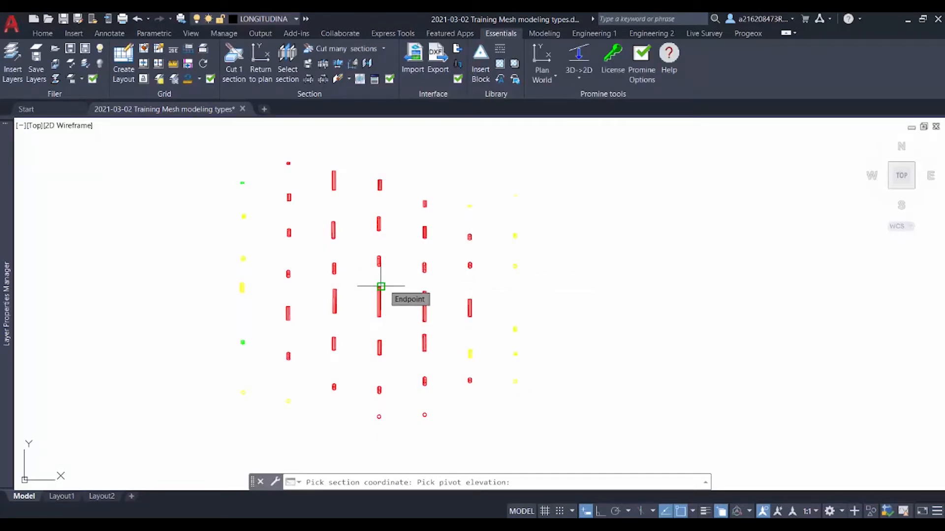
pyautogui.click(381, 287)
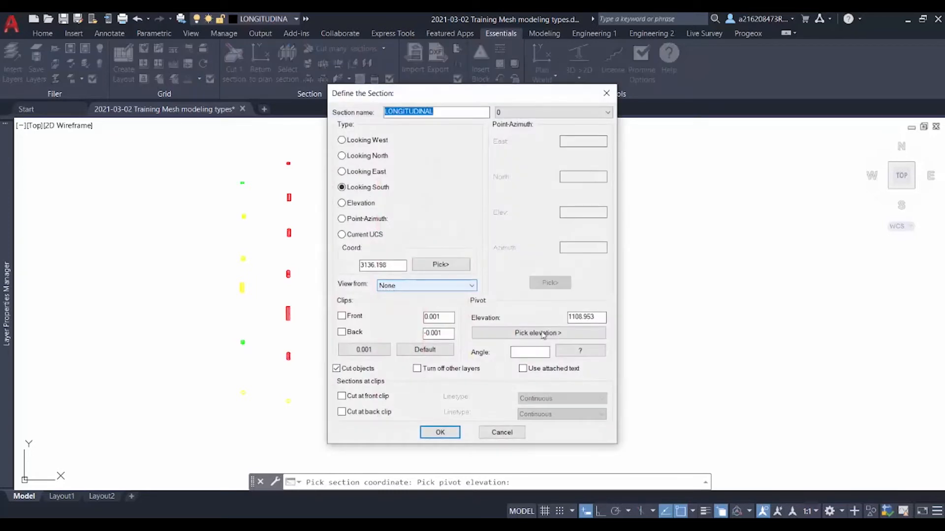
pyautogui.click(567, 354)
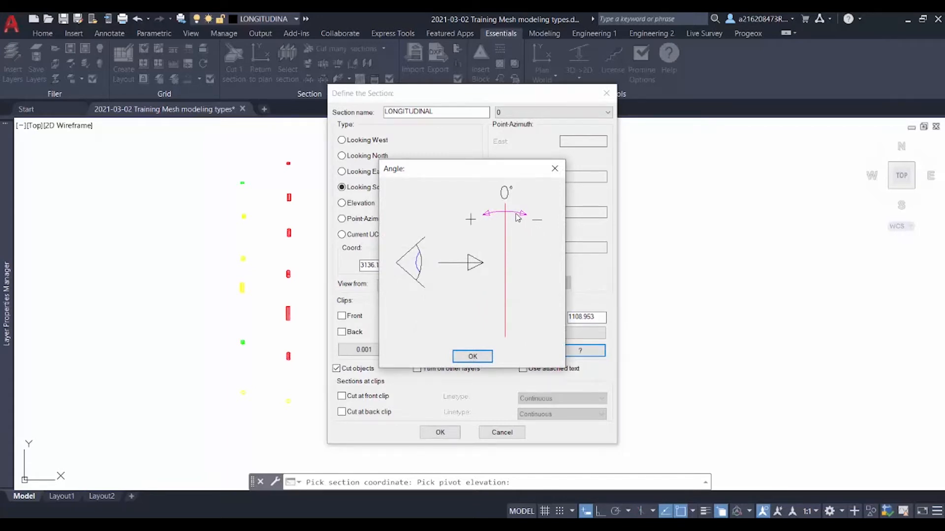
pyautogui.click(480, 356)
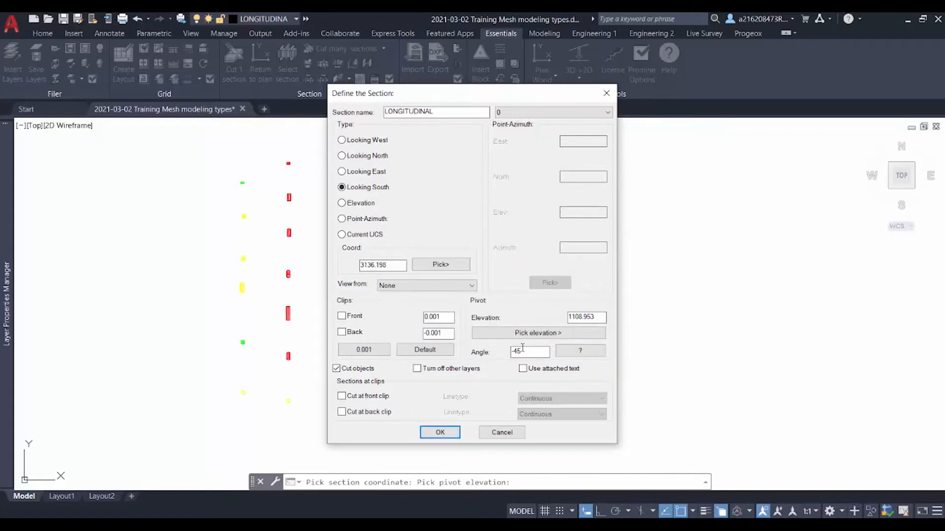
pyautogui.click(440, 432)
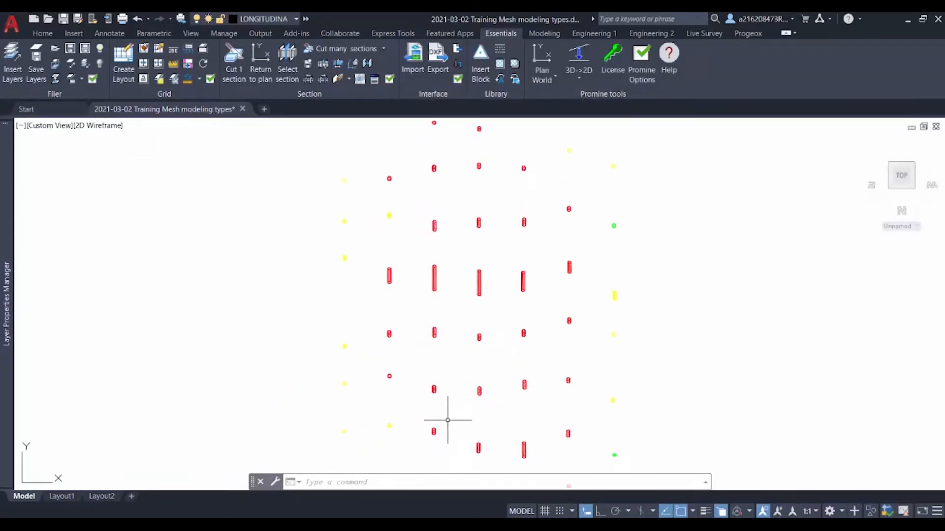
# Draw a closed four-cornered polyline around all the pierce points in the longitudinal section view
pyautogui.moveTo(486, 389); pyautogui.dragTo(460, 375, button='middle')
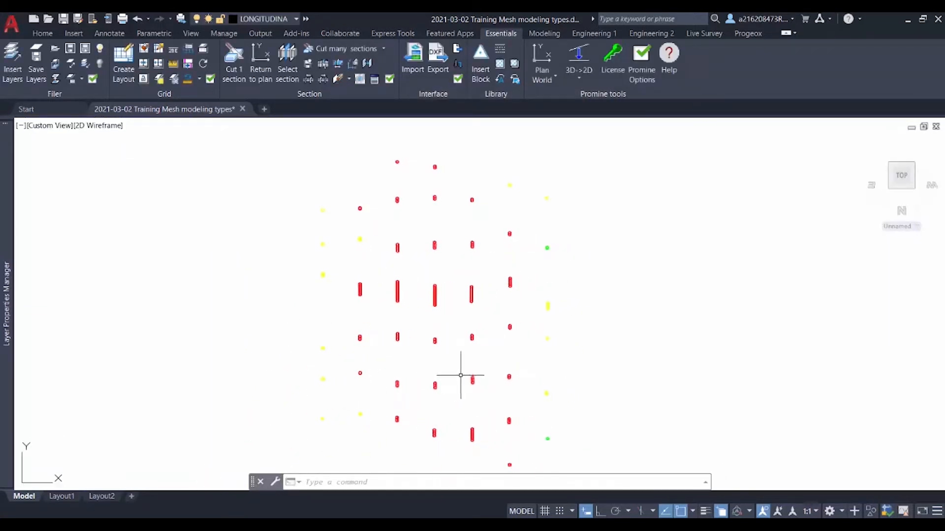
pyautogui.click(324, 63)
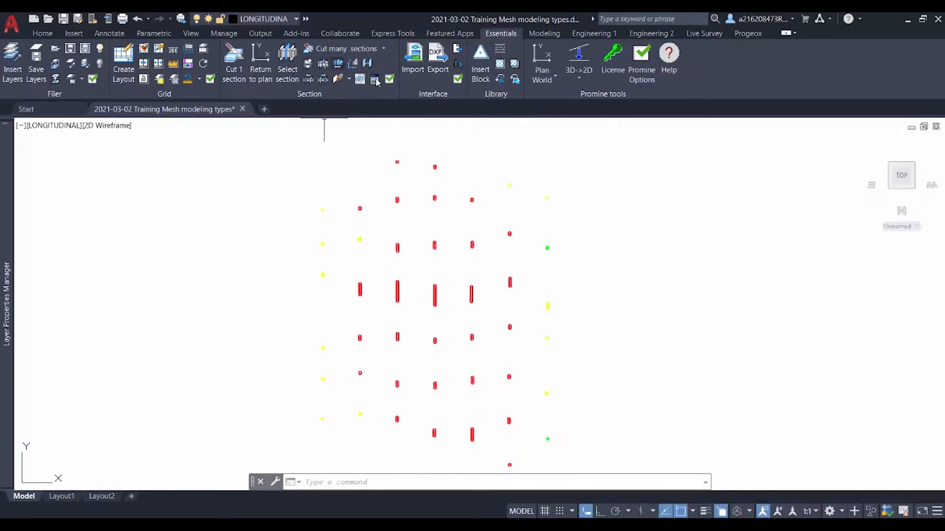
pyautogui.moveTo(636, 302); pyautogui.dragTo(620, 285, button='middle')
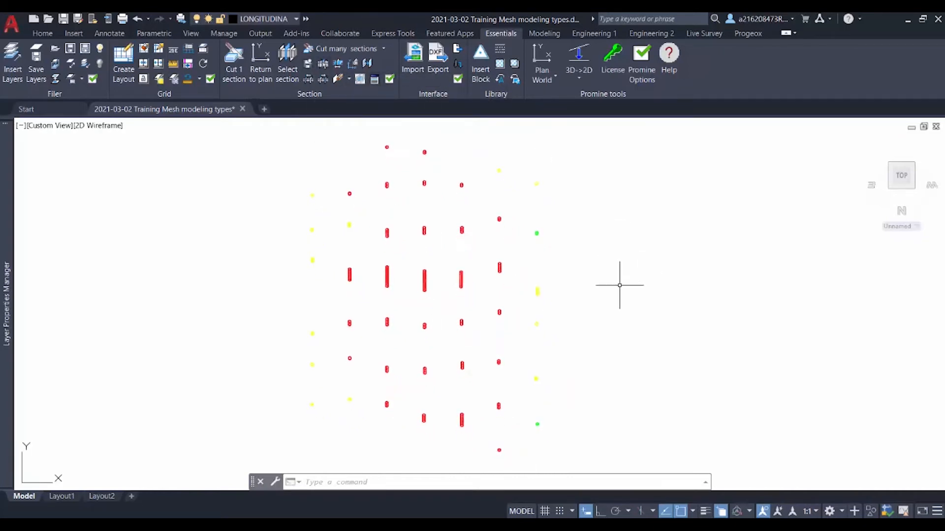
pyautogui.scroll(-1, 625, 296)
pyautogui.write('pl')
pyautogui.press('Return')
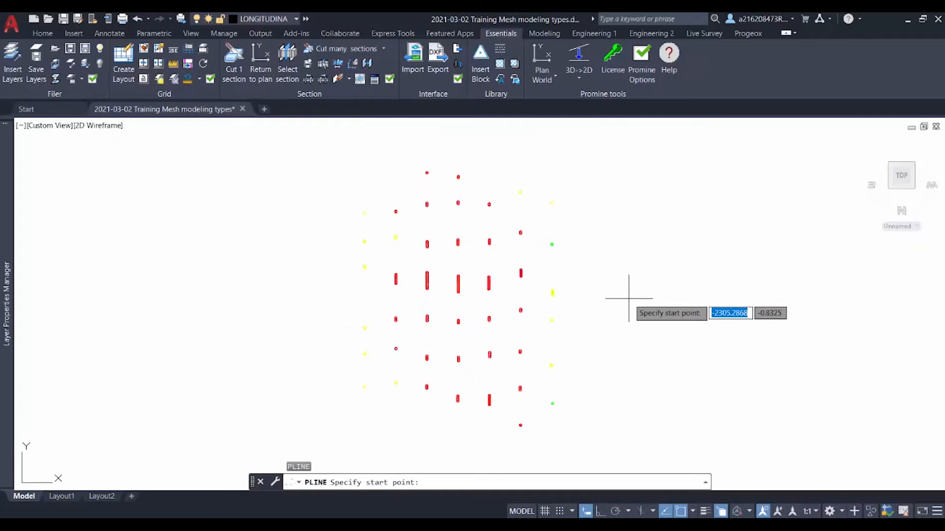
pyautogui.click(282, 159)
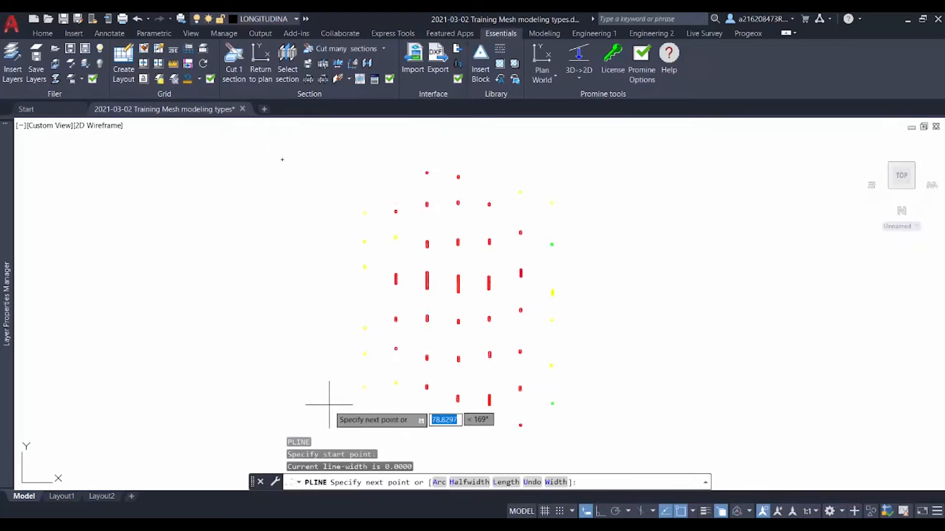
pyautogui.click(293, 427)
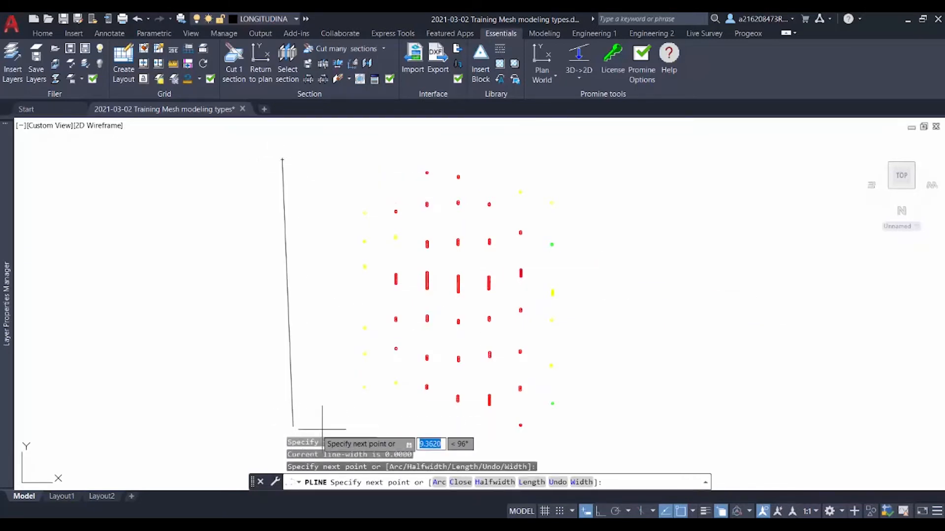
pyautogui.click(625, 429)
pyautogui.click(588, 146)
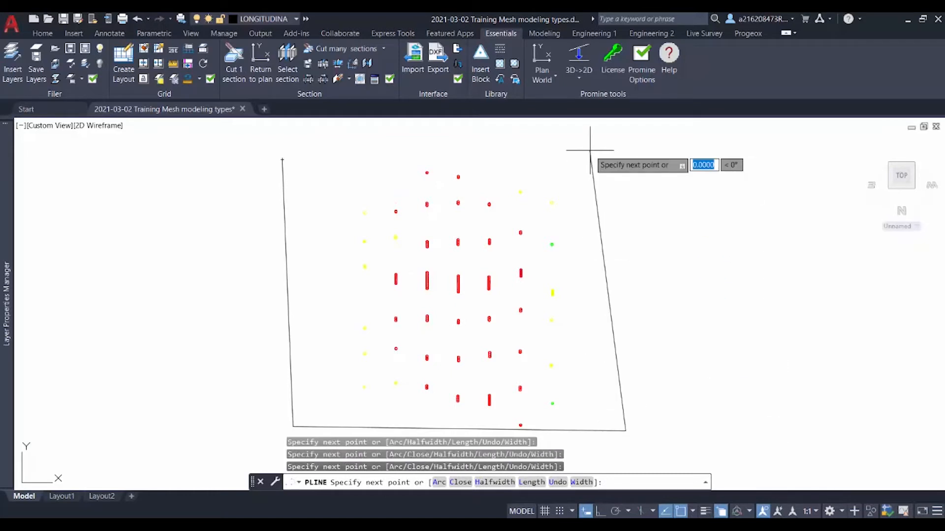
pyautogui.write('c')
pyautogui.press('Return')
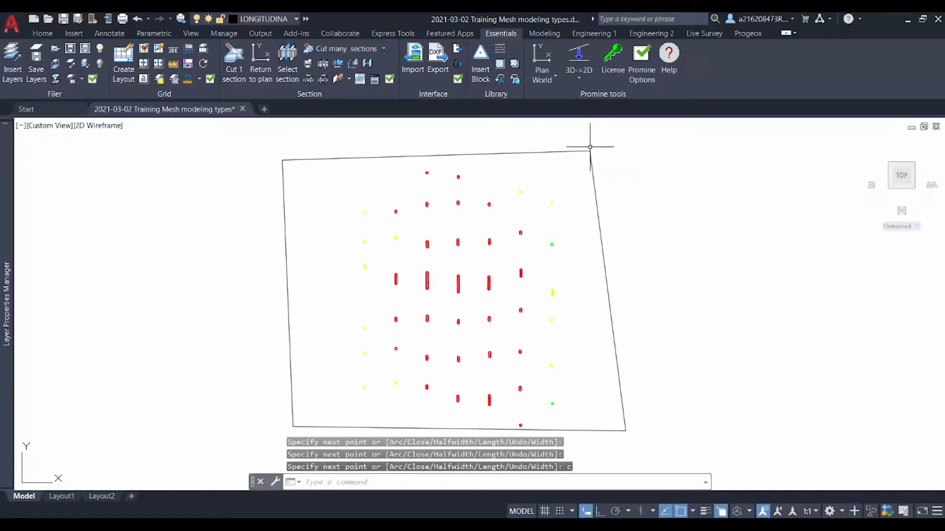
# Inspect the boundary polyline's inclination from plan and 3D views, and restore the longitudinal section view
pyautogui.write('secp')
pyautogui.press('Return')
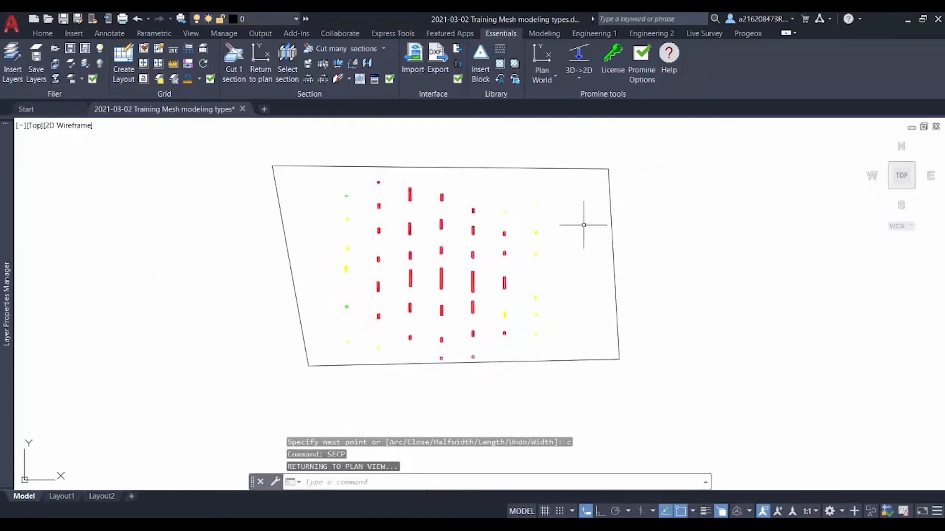
pyautogui.keyDown('shift'); pyautogui.moveTo(619, 257); pyautogui.dragTo(758, 162, button='middle'); pyautogui.keyUp('shift')
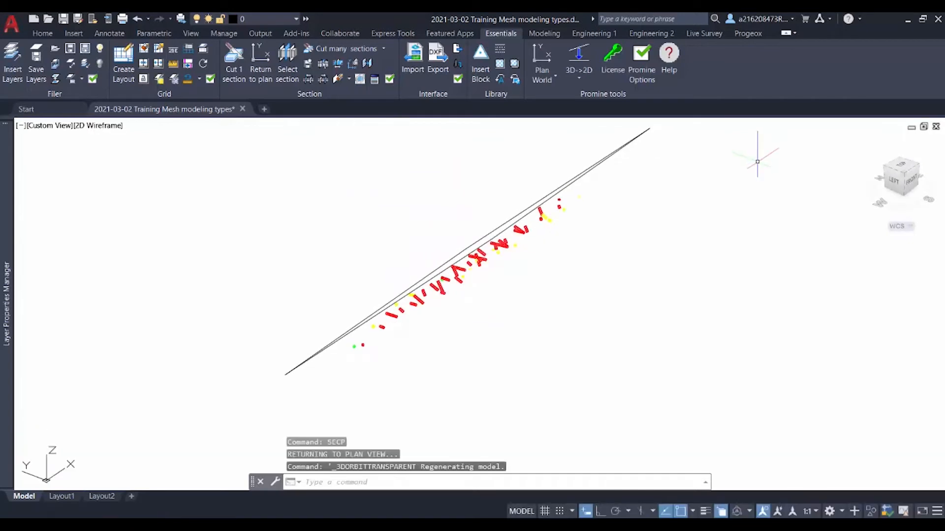
pyautogui.click(283, 71)
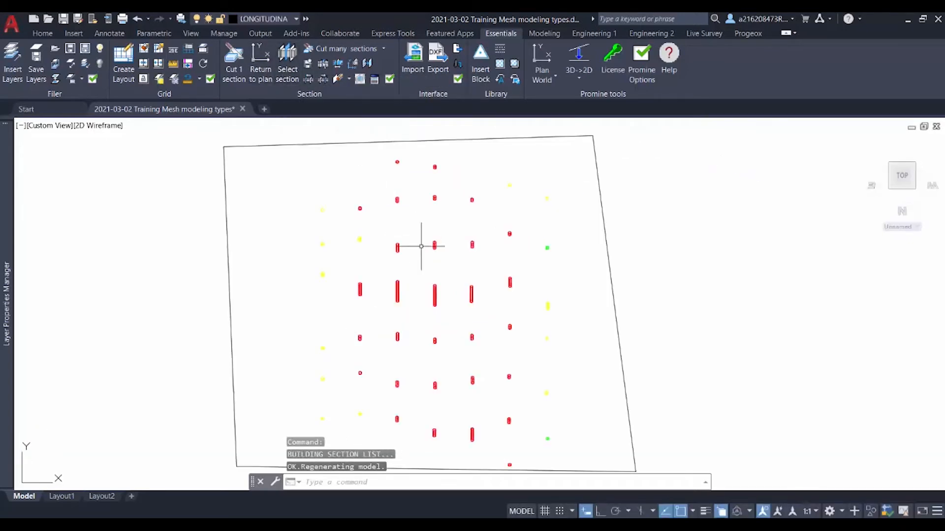
# Delete the four-cornered boundary polyline around the pierce points
pyautogui.click(619, 217)
pyautogui.click(586, 156)
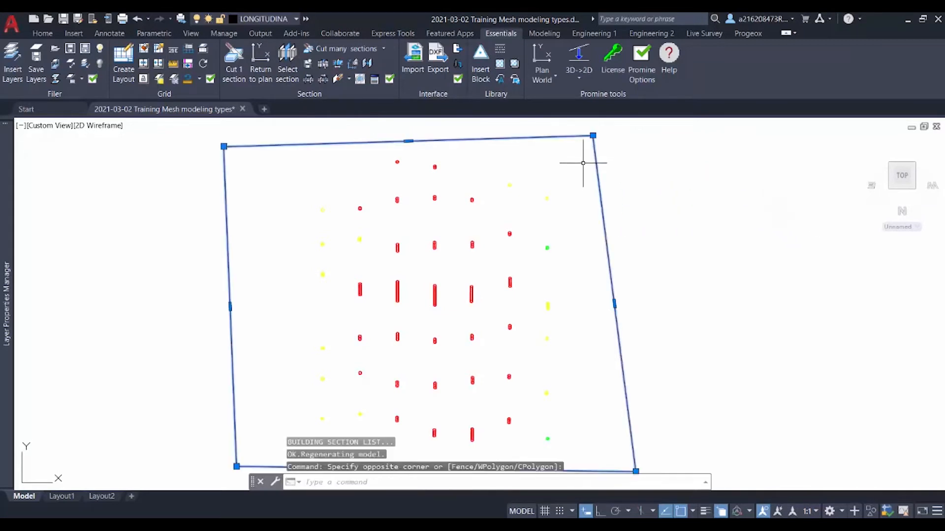
pyautogui.press('Delete')
# Copy all the pierce-point samples twice to the left of the originals, spacing the two copies apart in one row
pyautogui.scroll(-1, 584, 160)
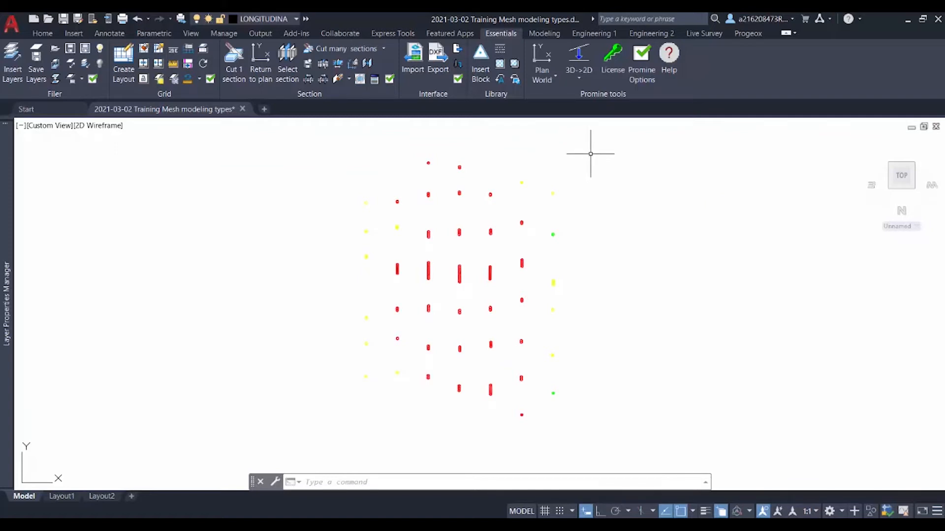
pyautogui.scroll(-3, 596, 157)
pyautogui.click(593, 400)
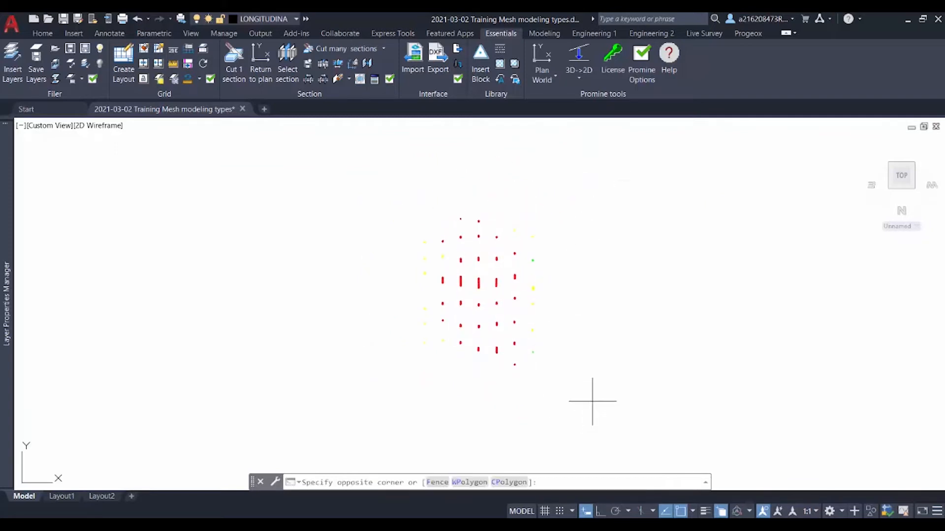
pyautogui.click(365, 182)
pyautogui.write('copy')
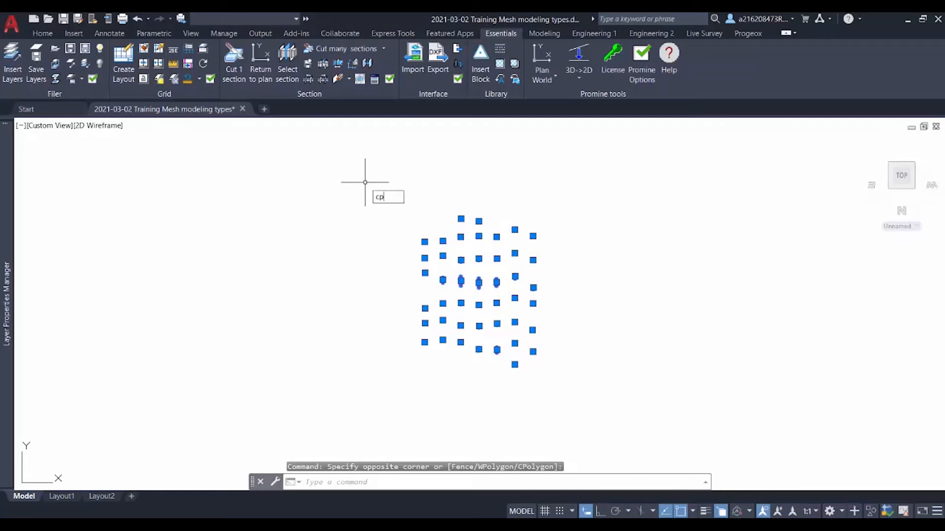
pyautogui.press('Return')
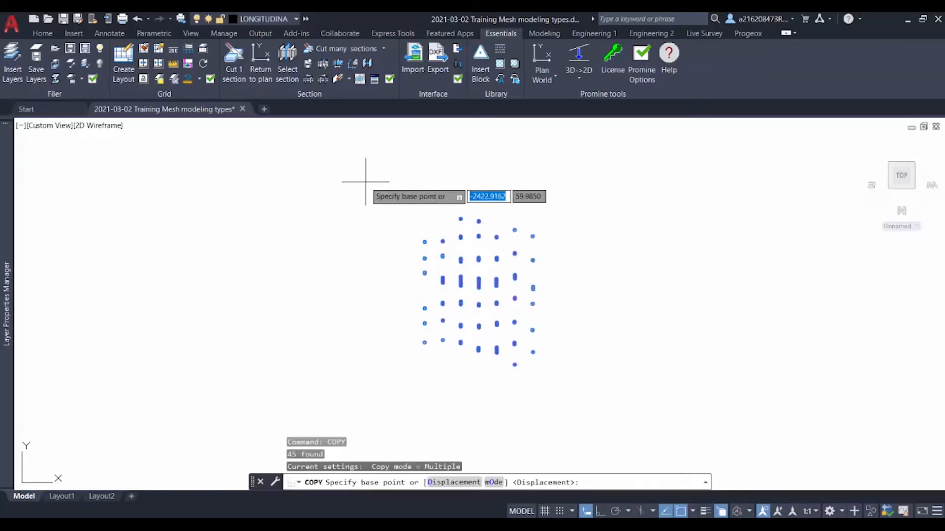
pyautogui.click(479, 371)
pyautogui.scroll(-3, 479, 371)
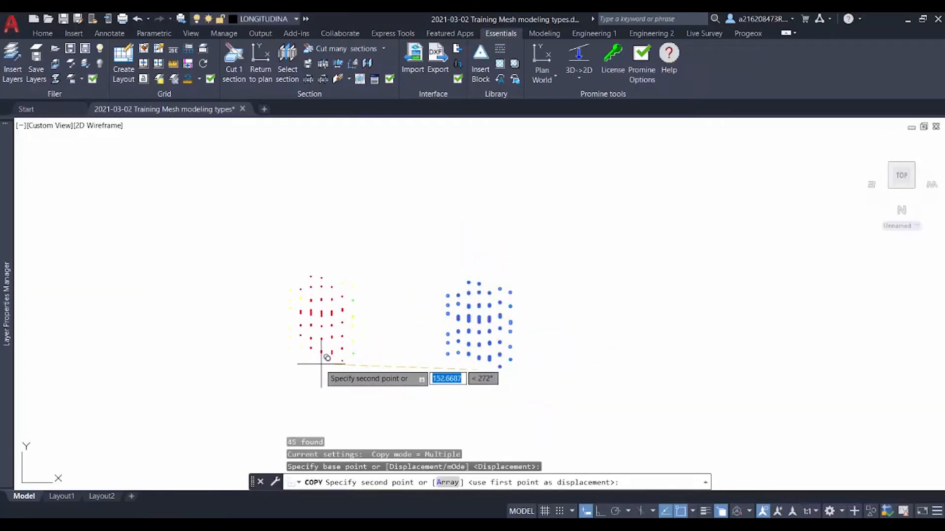
pyautogui.click(303, 360)
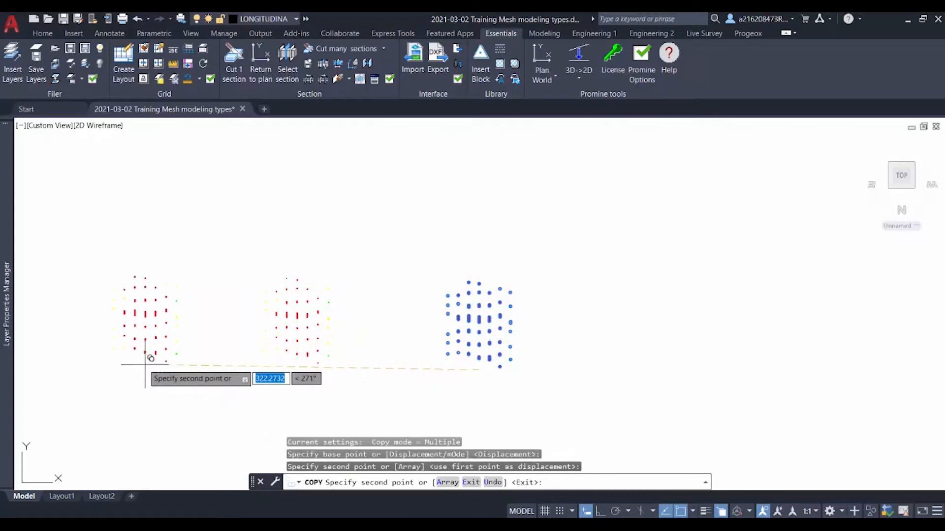
pyautogui.click(92, 358)
pyautogui.press('Return')
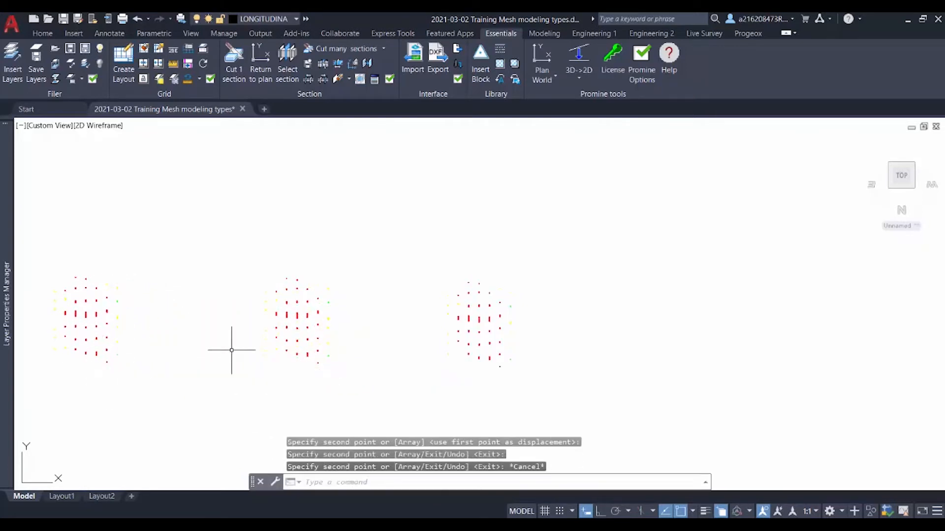
# Start the Model Vein command with all the samples of the leftmost copy
pyautogui.moveTo(136, 353); pyautogui.dragTo(239, 336, button='middle')
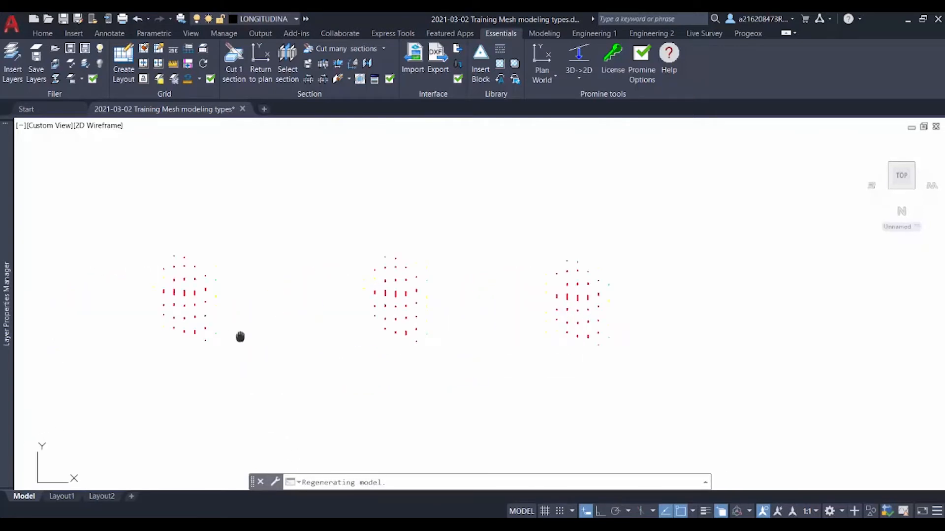
pyautogui.scroll(5, 201, 306)
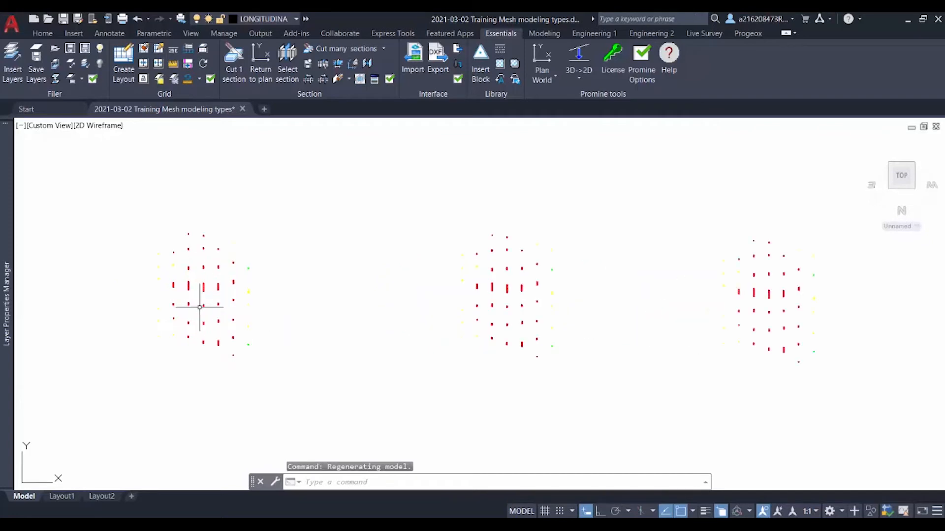
pyautogui.click(748, 33)
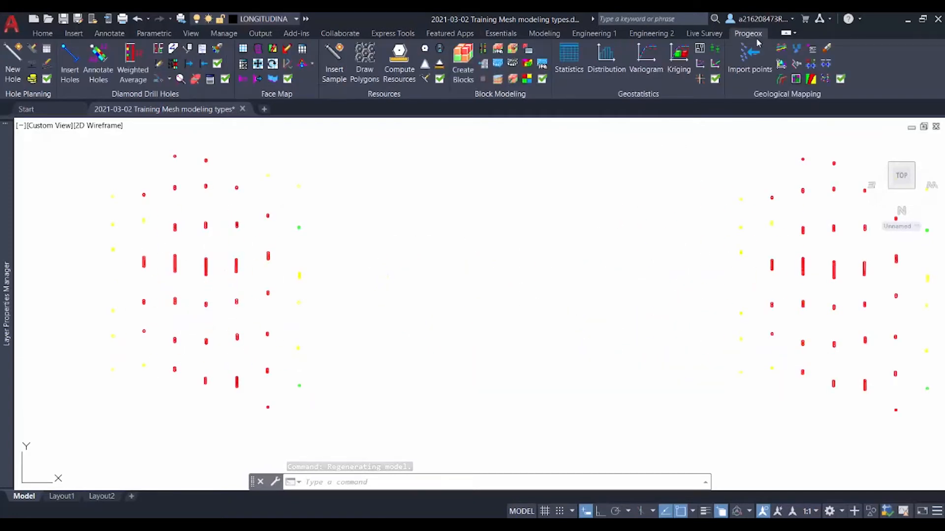
pyautogui.click(495, 70)
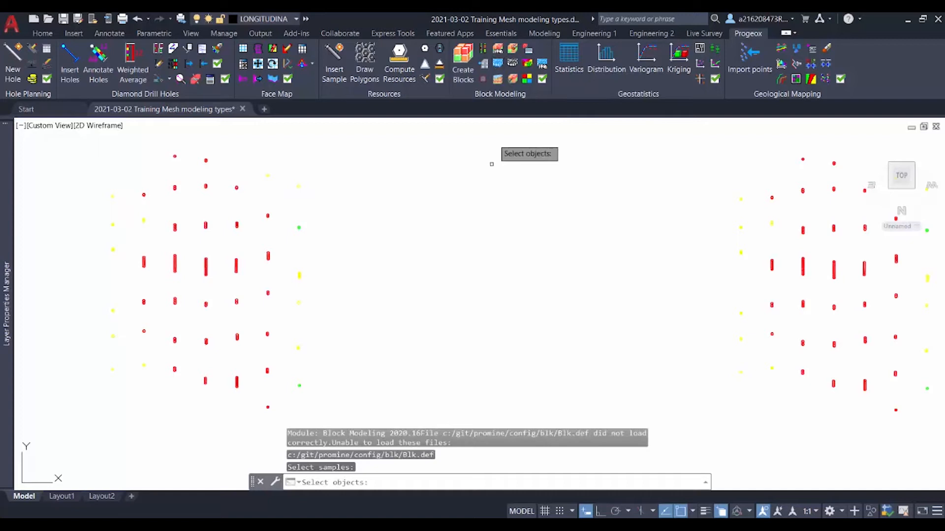
pyautogui.click(326, 418)
pyautogui.click(74, 146)
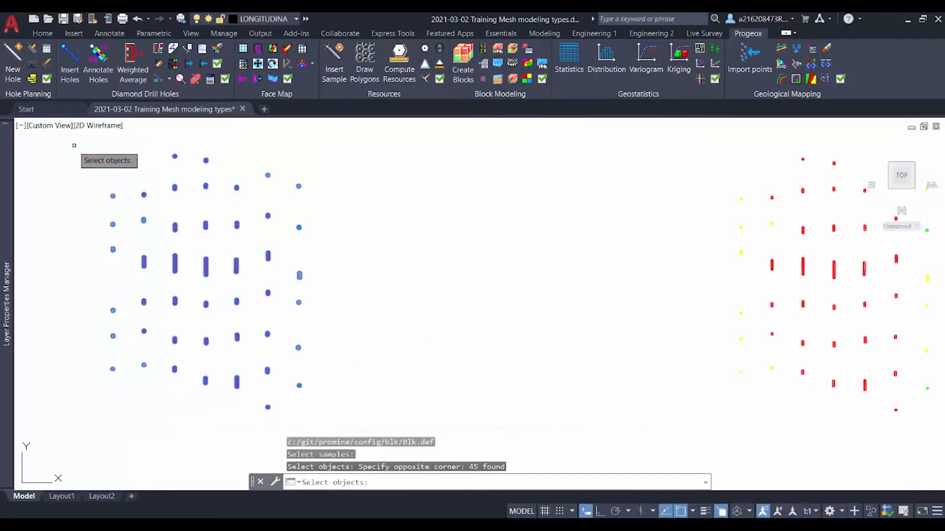
pyautogui.press('Return')
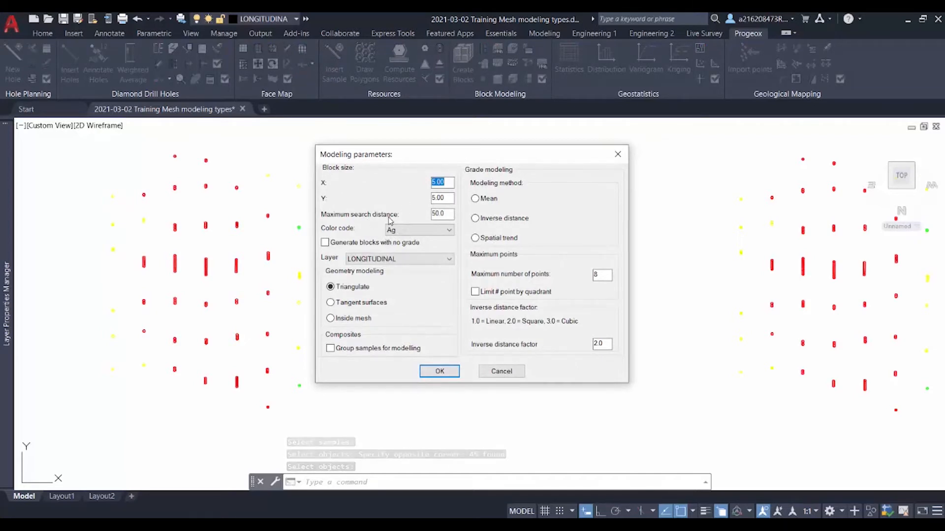
# Generate the triangulated vein model with a maximum search distance of 25, colour code Au and the Inverse distance grade method
pyautogui.moveTo(449, 215); pyautogui.dragTo(384, 219)
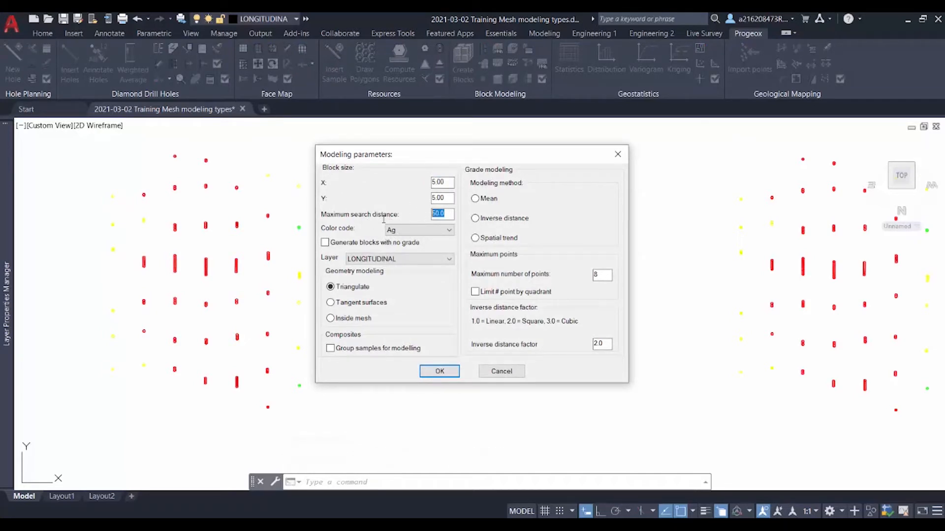
pyautogui.write('25')
pyautogui.click(426, 231)
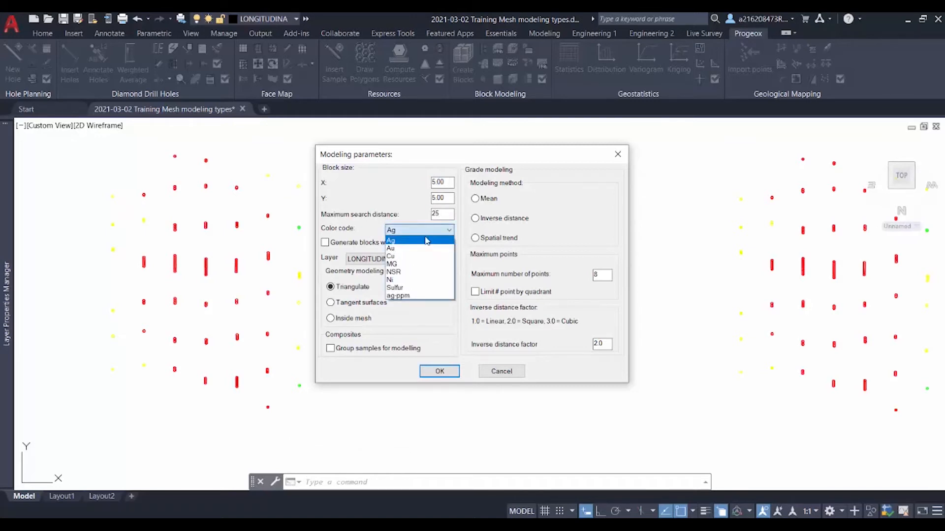
pyautogui.click(419, 249)
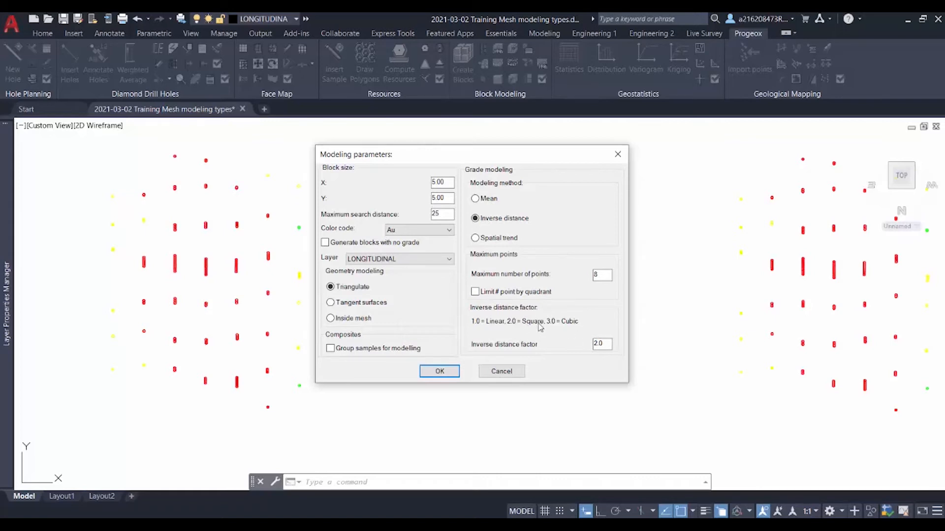
pyautogui.click(440, 372)
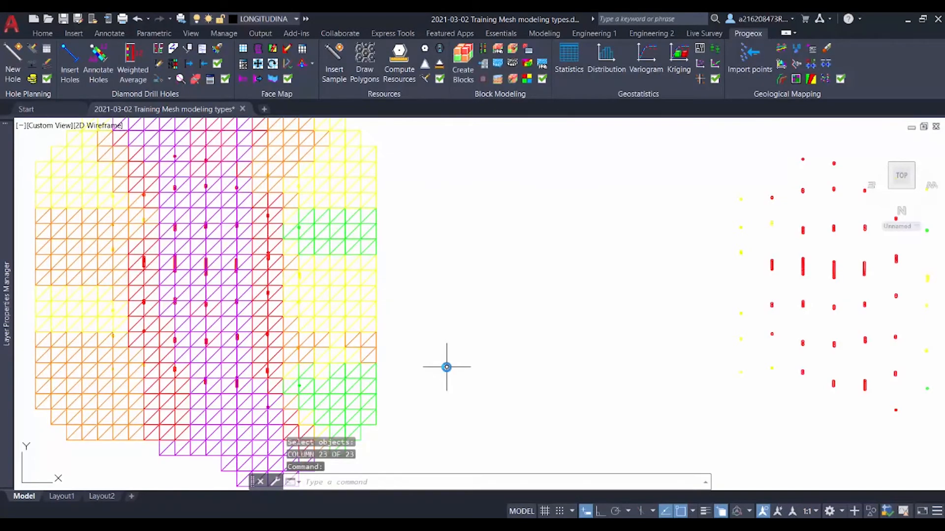
# Switch to the Conceptual visual style and inspect the triangulated vein model in 3D, restoring the longitudinal section view
pyautogui.scroll(-1, 447, 366)
pyautogui.keyDown('shift'); pyautogui.moveTo(446, 367); pyautogui.dragTo(447, 327, button='middle'); pyautogui.keyUp('shift')
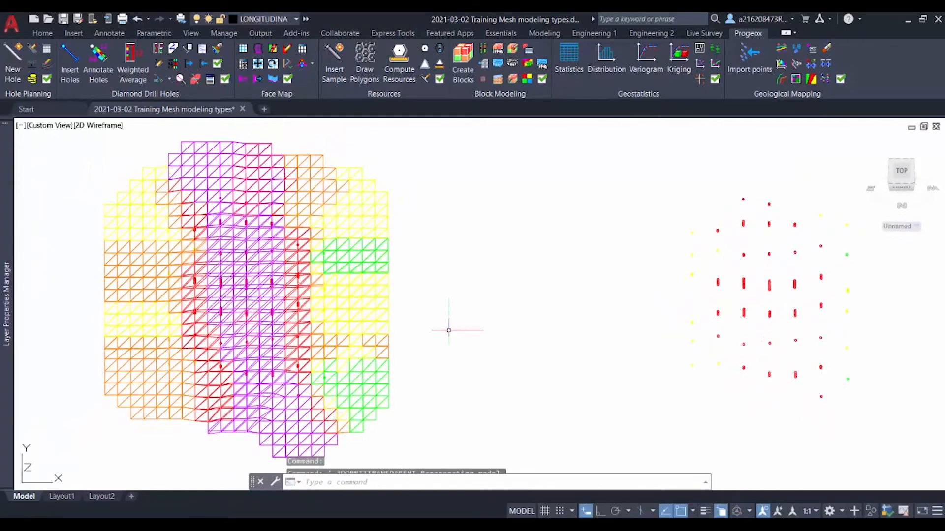
pyautogui.click(105, 126)
pyautogui.click(156, 165)
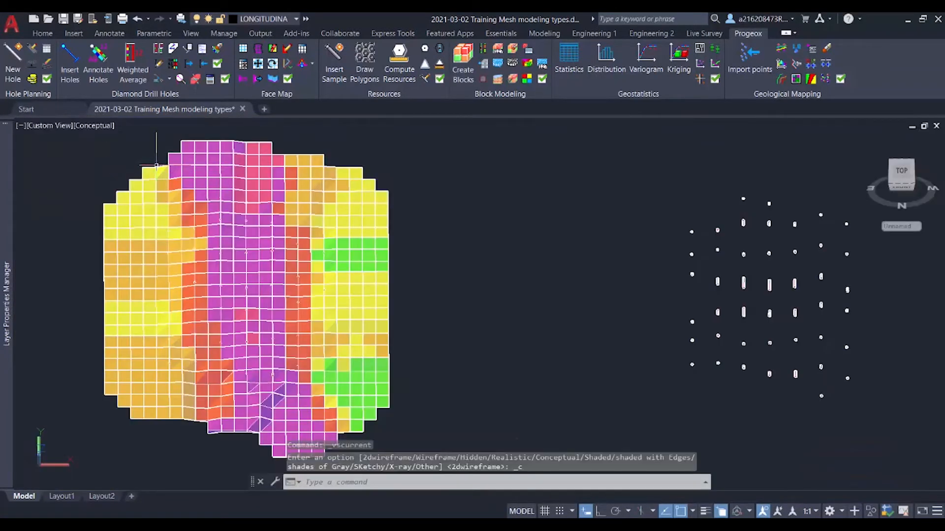
pyautogui.scroll(1, 493, 270)
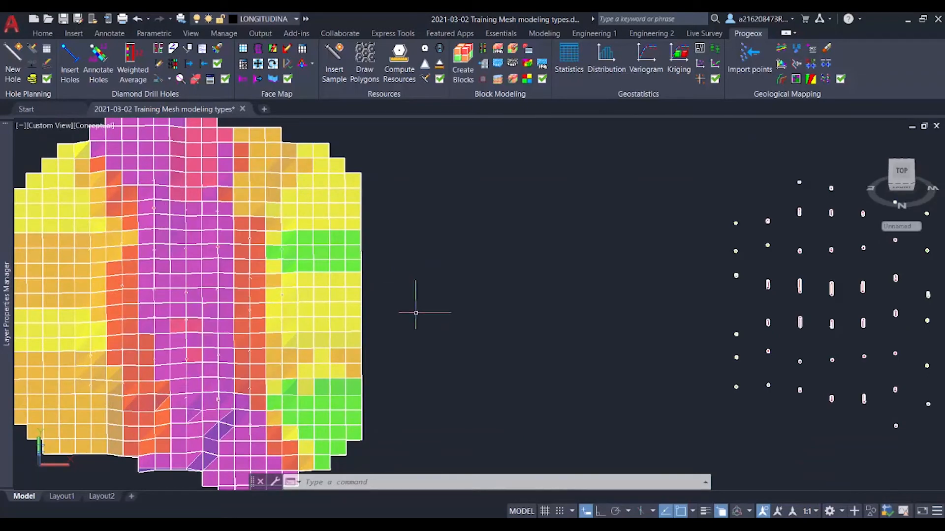
pyautogui.keyDown('shift'); pyautogui.moveTo(416, 312); pyautogui.dragTo(394, 302, button='middle'); pyautogui.keyUp('shift')
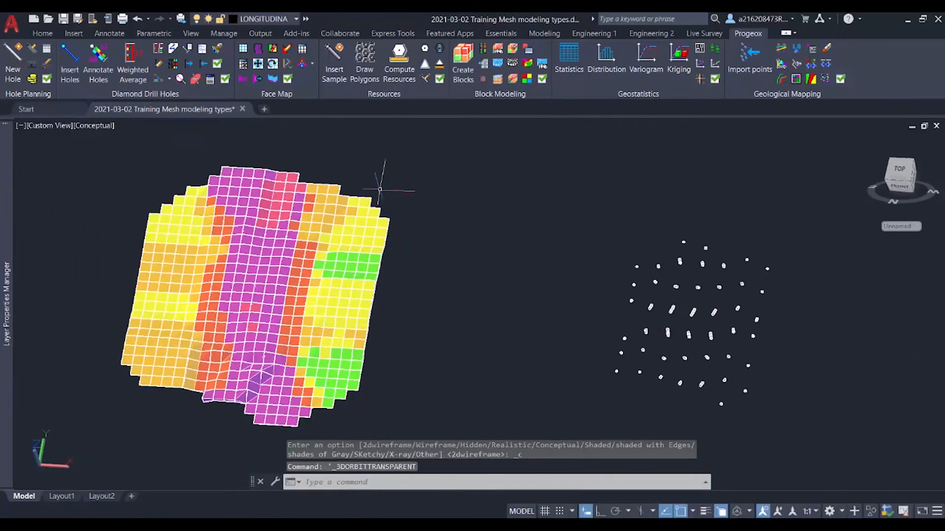
pyautogui.write('s')
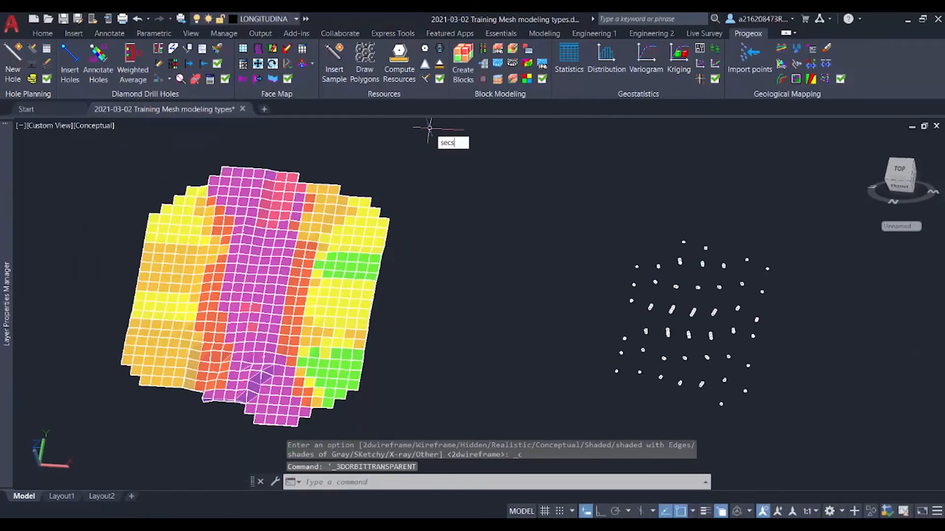
pyautogui.write('ecs')
pyautogui.press('Return')
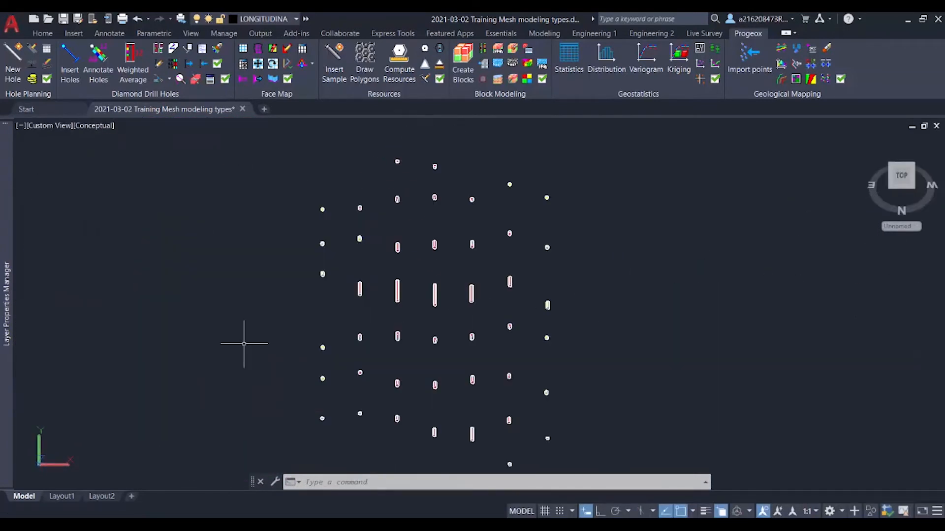
# Create a vein model from all the samples of the middle copy using Tangent surfaces geometry modeling
pyautogui.scroll(-6, 233, 324)
pyautogui.scroll(1, 234, 323)
pyautogui.moveTo(234, 323); pyautogui.dragTo(497, 295, button='middle')
pyautogui.scroll(-1, 279, 331)
pyautogui.moveTo(344, 323); pyautogui.dragTo(433, 323, button='middle')
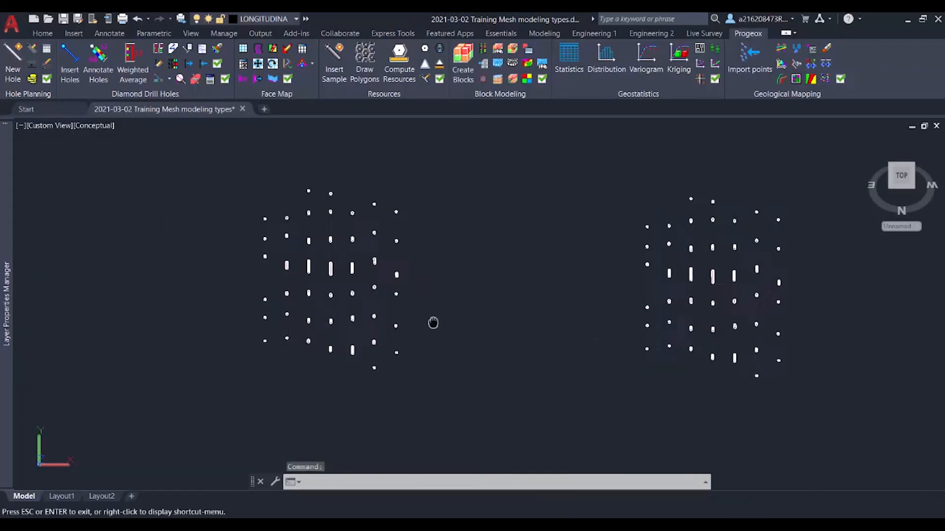
pyautogui.scroll(2, 345, 244)
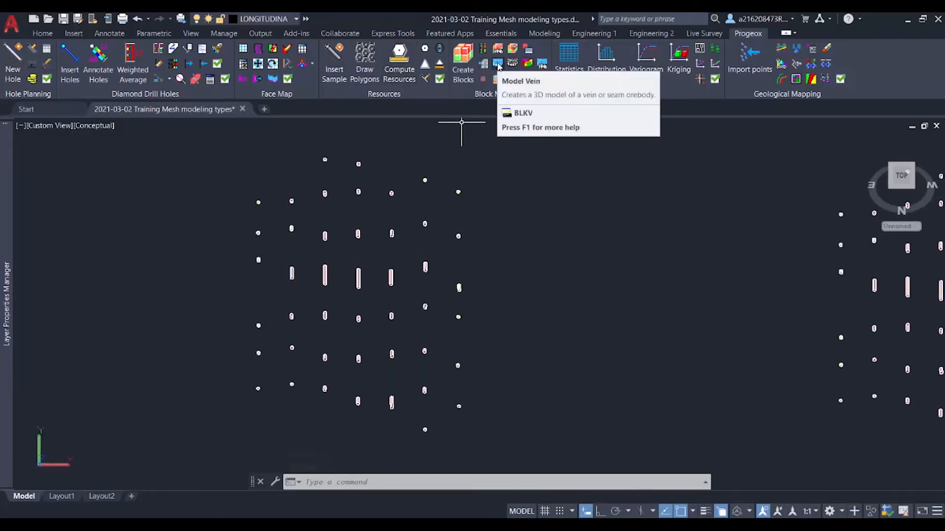
pyautogui.click(498, 65)
pyautogui.click(501, 443)
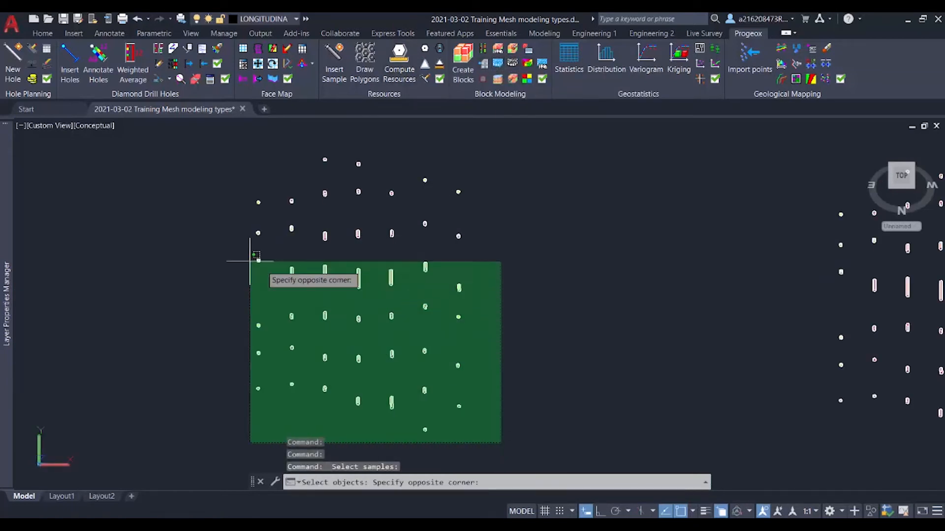
pyautogui.click(190, 167)
pyautogui.press('Return')
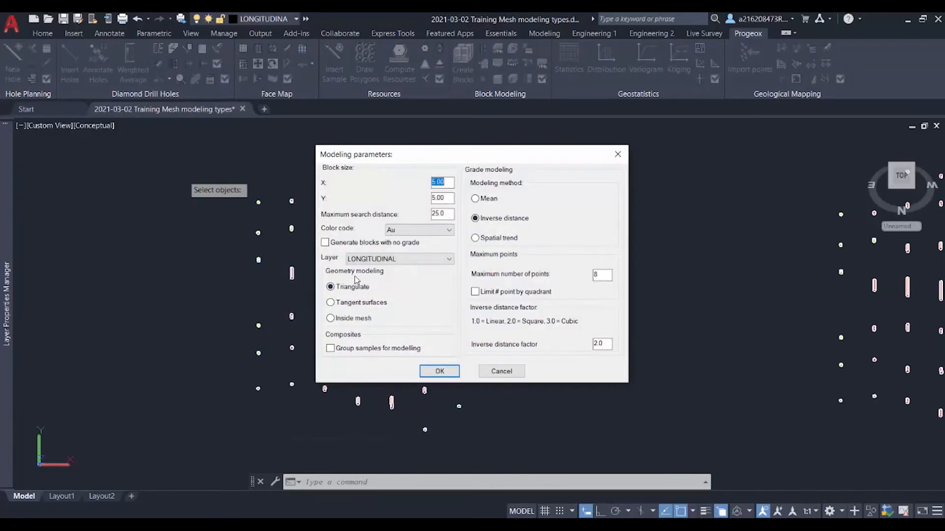
pyautogui.click(329, 303)
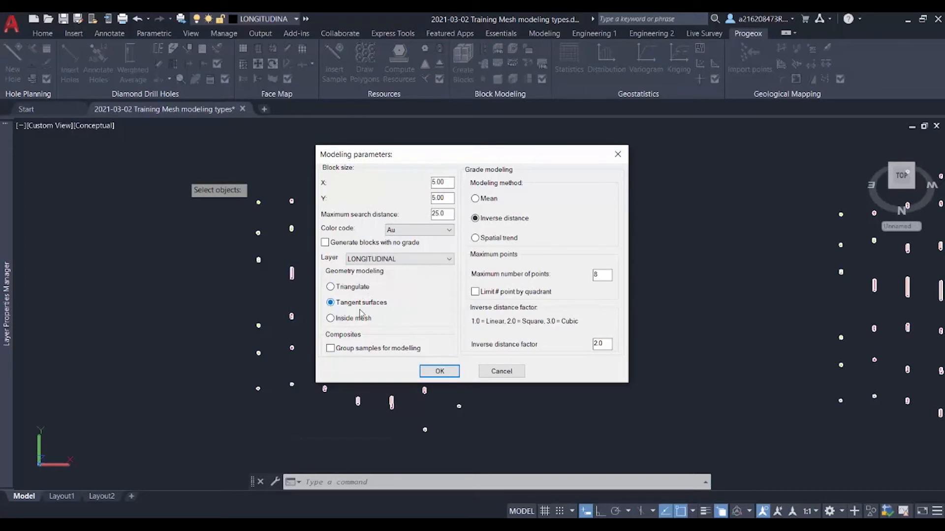
pyautogui.click(450, 375)
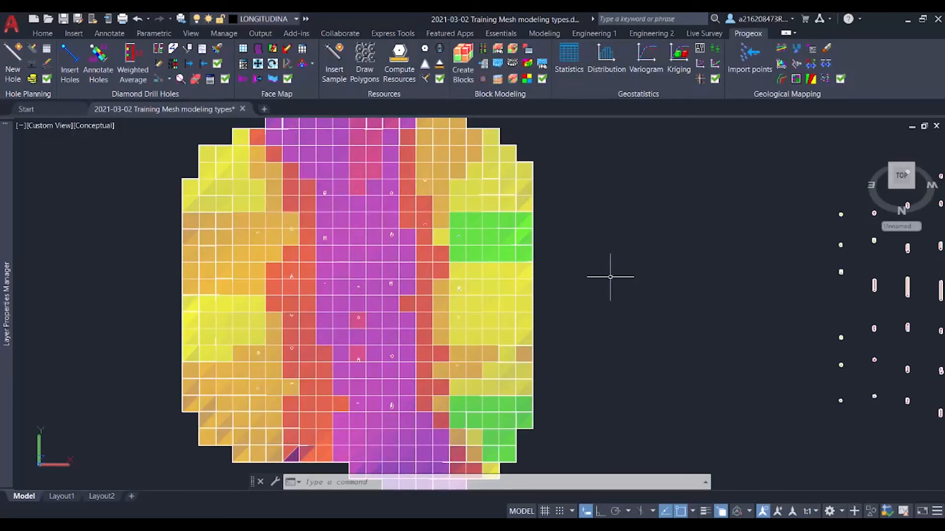
# Compare the tangent-surfaces model with the triangulated one in section and 3D views, and restore the longitudinal section view
pyautogui.scroll(-5, 611, 277)
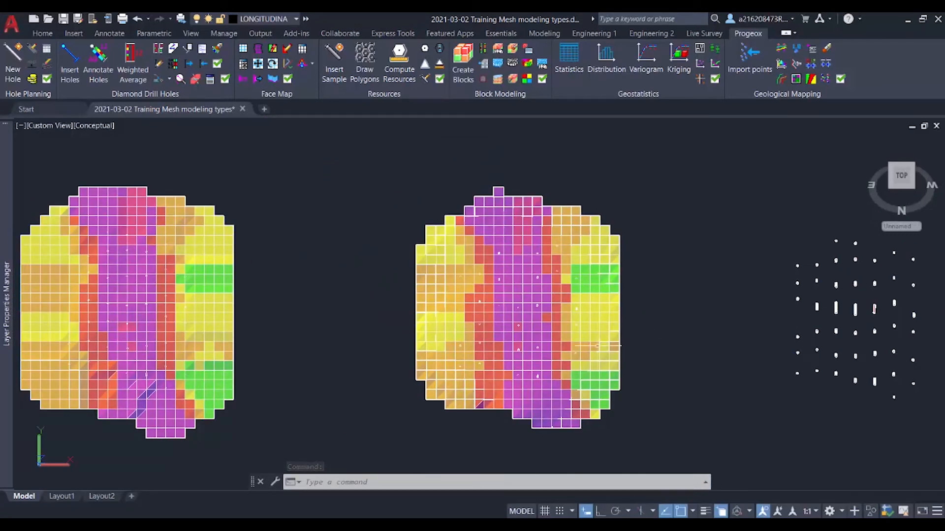
pyautogui.scroll(2, 357, 359)
pyautogui.keyDown('shift'); pyautogui.moveTo(358, 360); pyautogui.dragTo(369, 169, button='middle'); pyautogui.keyUp('shift')
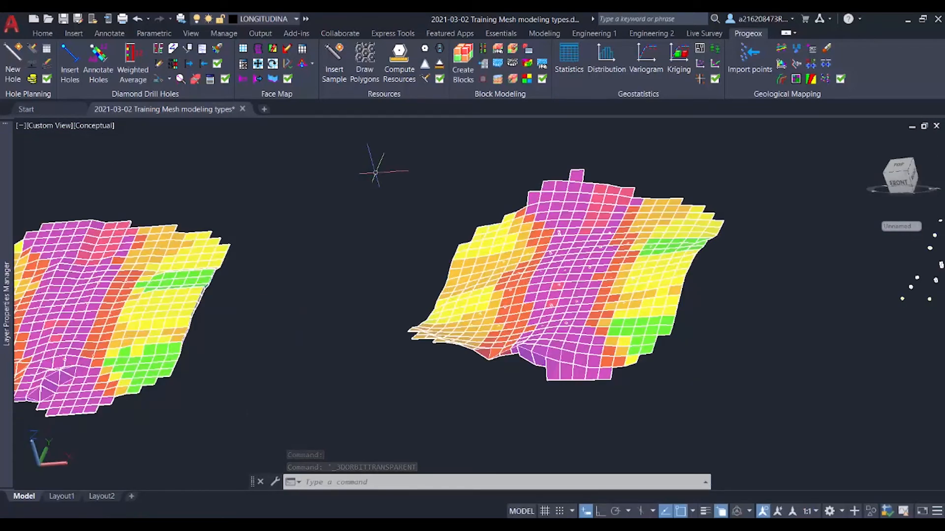
pyautogui.write('secs')
pyautogui.press('Return')
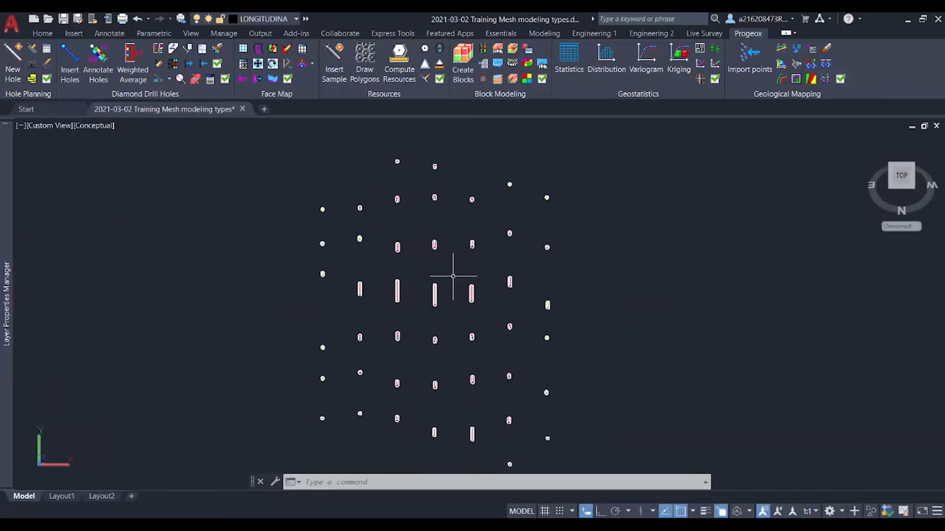
# Insert the 3D Ore layers of Sections East 2350, 2360 and 2370 into the drawing
pyautogui.scroll(-1, 452, 276)
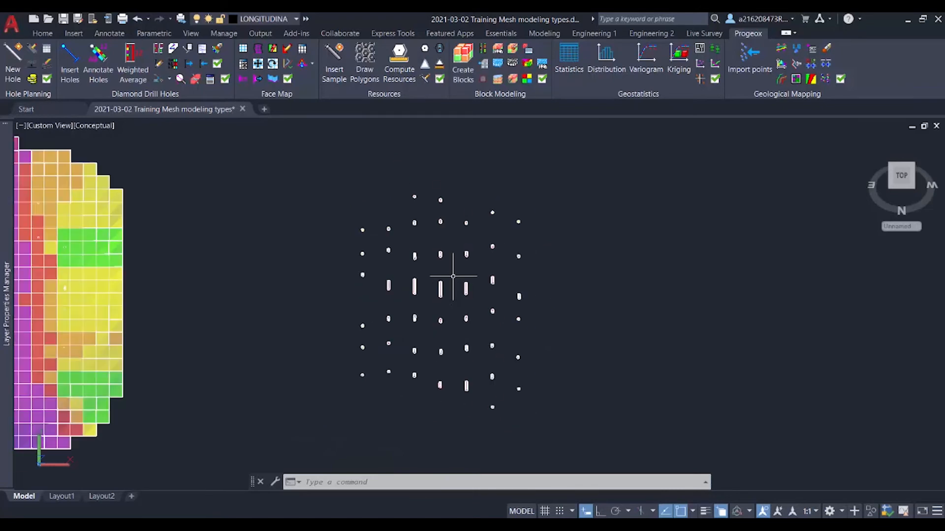
pyautogui.click(503, 34)
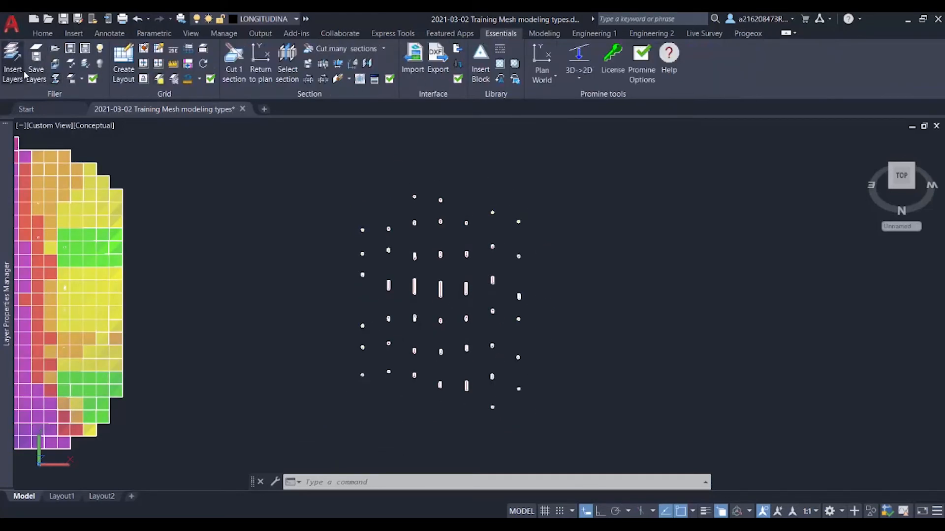
pyautogui.click(13, 62)
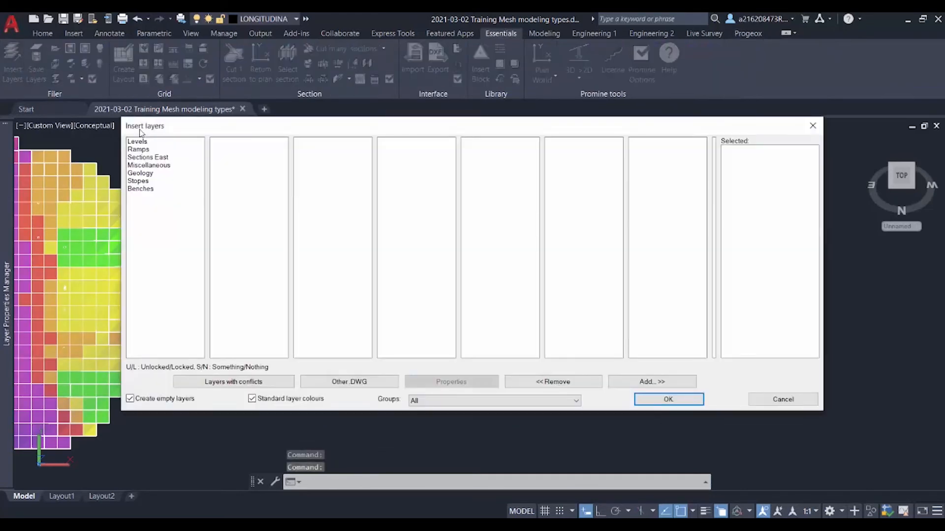
pyautogui.click(159, 158)
pyautogui.click(225, 166)
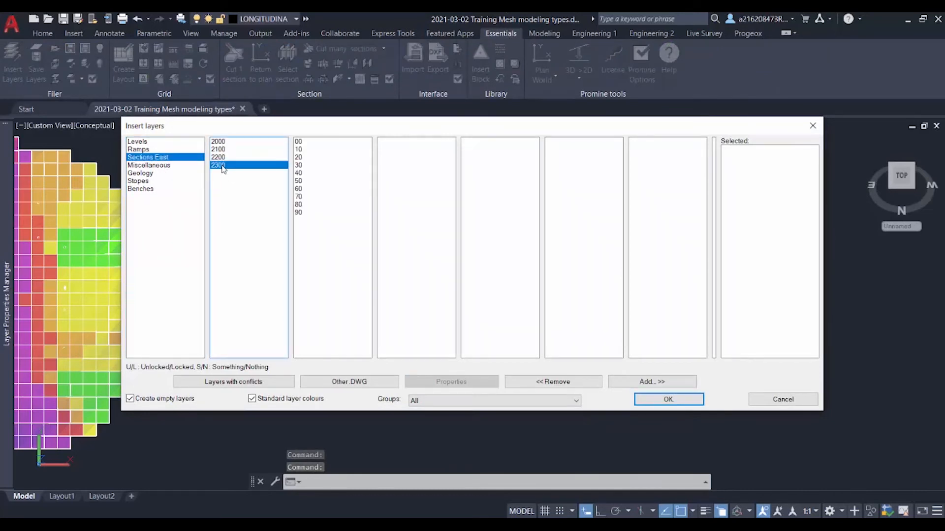
pyautogui.click(307, 181)
pyautogui.moveTo(306, 179); pyautogui.dragTo(310, 197)
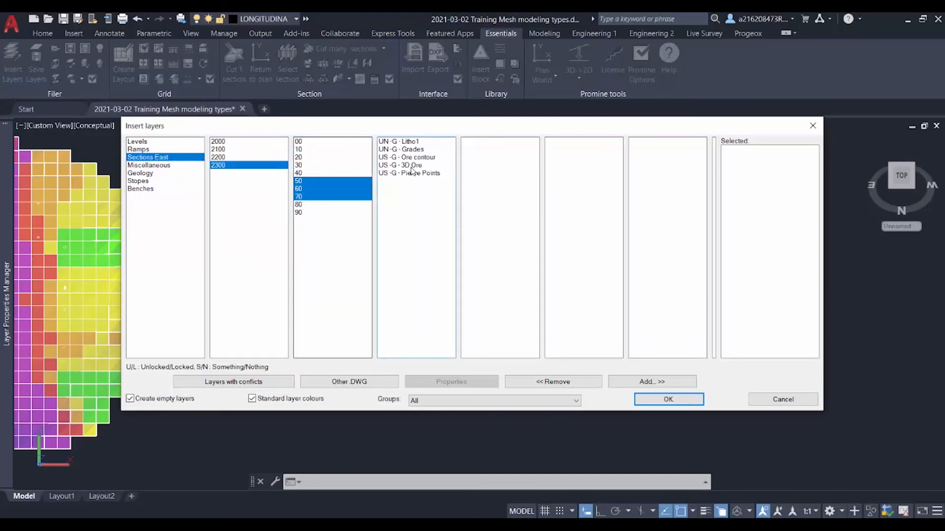
pyautogui.click(412, 165)
pyautogui.click(681, 382)
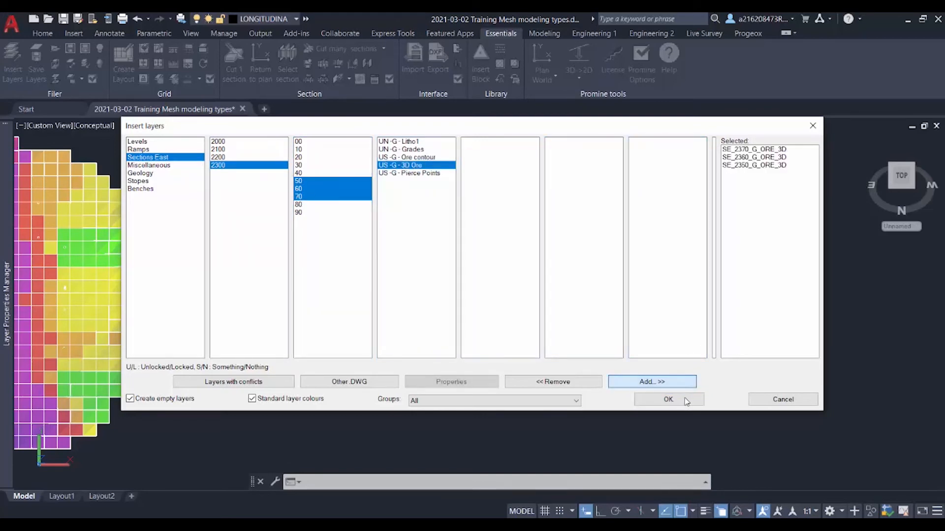
pyautogui.click(685, 400)
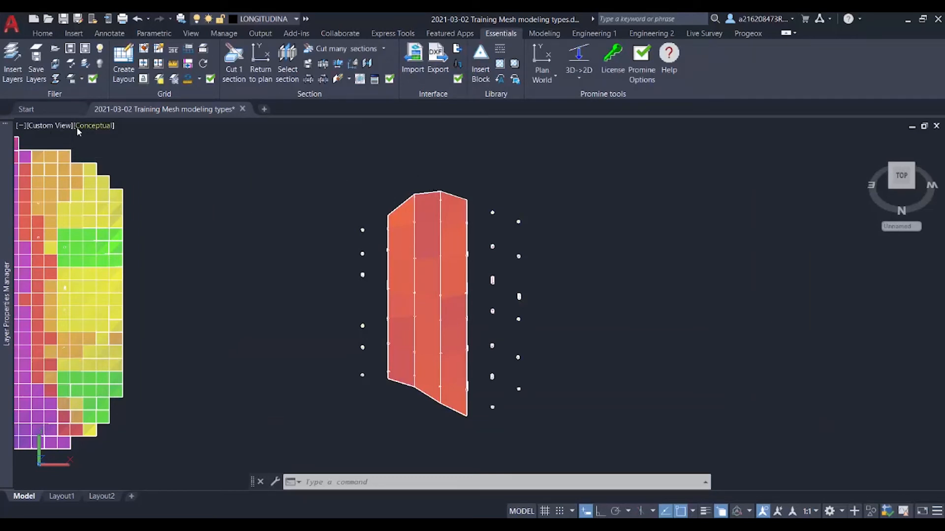
# Switch the viewport to the 2D Wireframe visual style around the inserted ore meshes
pyautogui.click(89, 129)
pyautogui.click(118, 153)
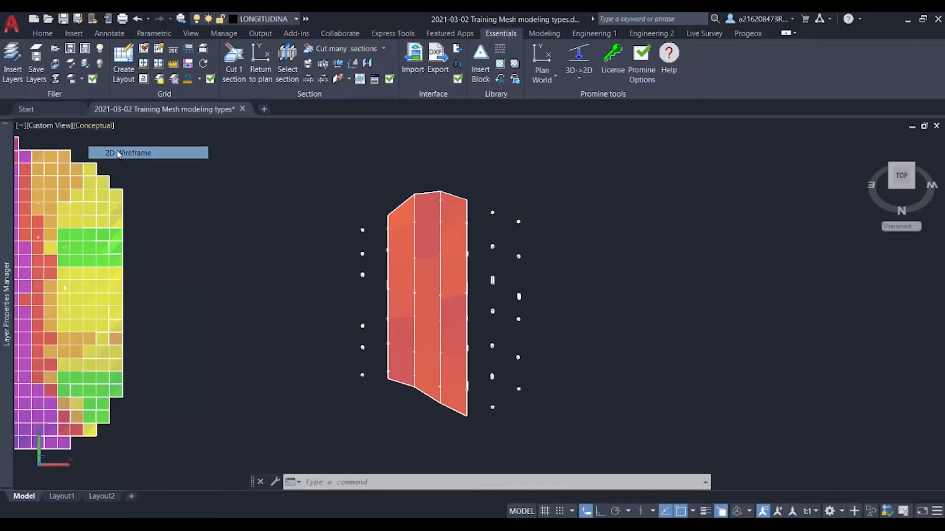
pyautogui.scroll(3, 457, 230)
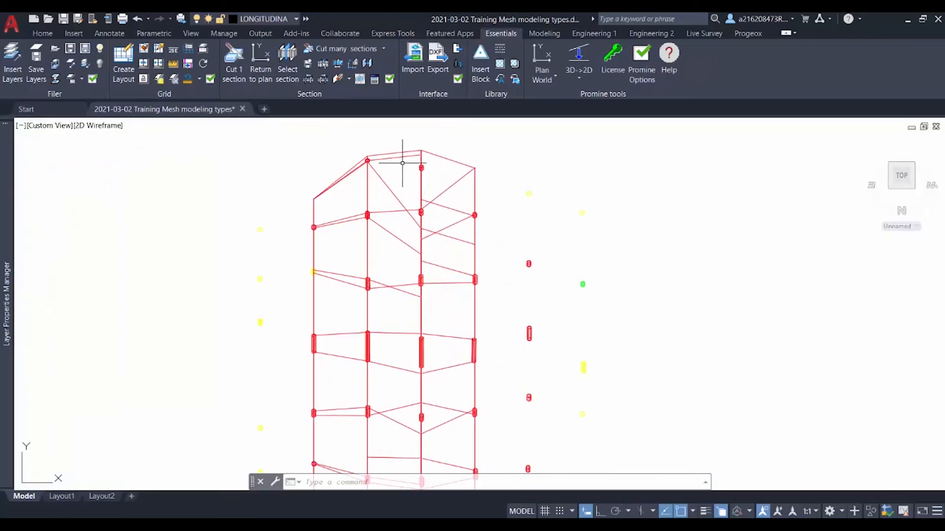
pyautogui.click(397, 148)
pyautogui.press('Escape')
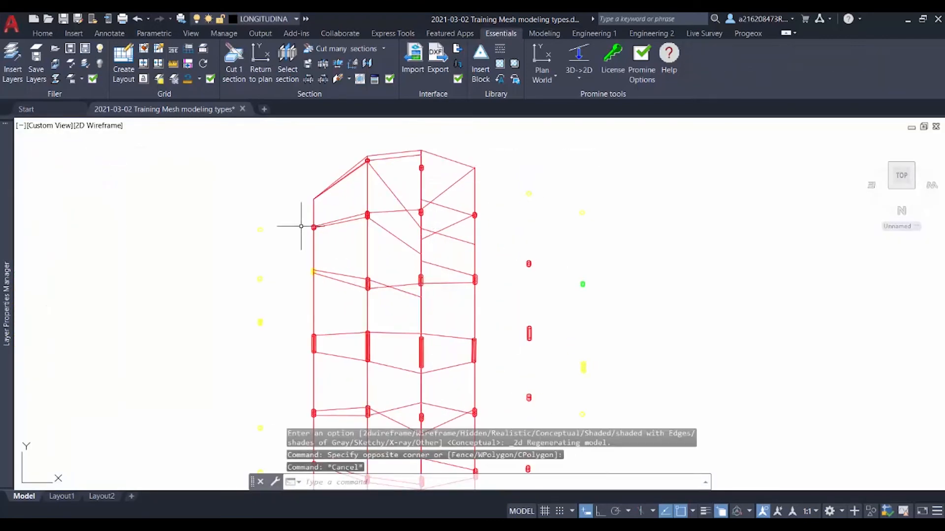
pyautogui.click(344, 180)
pyautogui.press('Escape')
# Unite the three inserted 3D ore meshes into a single mesh and check that it selects as one object
pyautogui.click(357, 166)
pyautogui.click(351, 173)
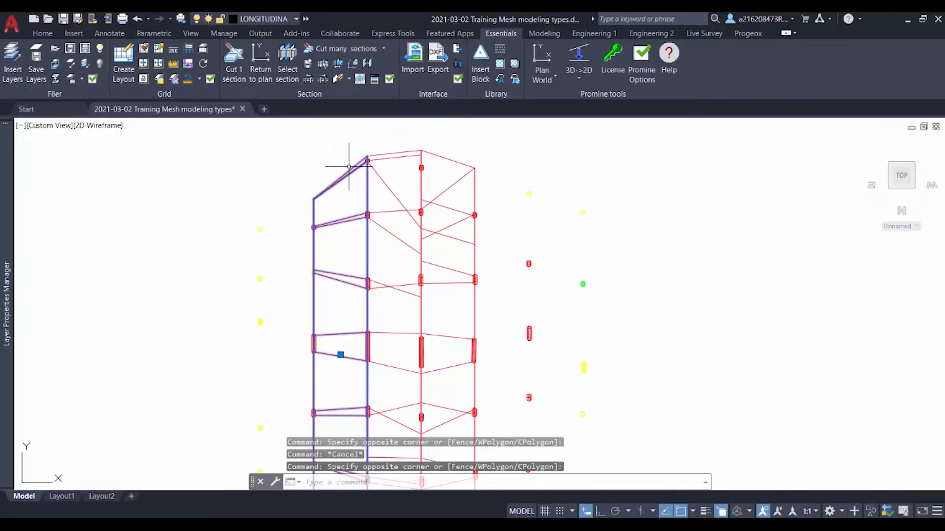
pyautogui.click(398, 144)
pyautogui.click(441, 154)
pyautogui.click(447, 172)
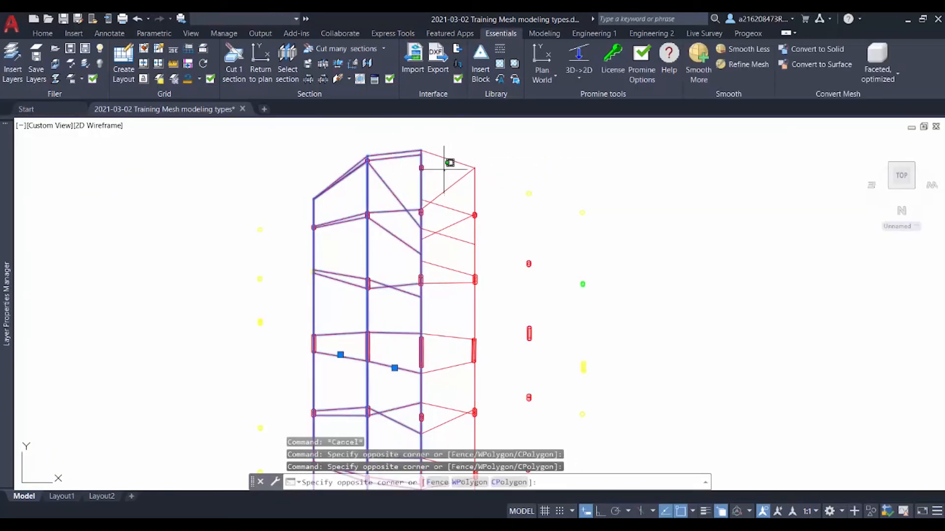
pyautogui.click(442, 146)
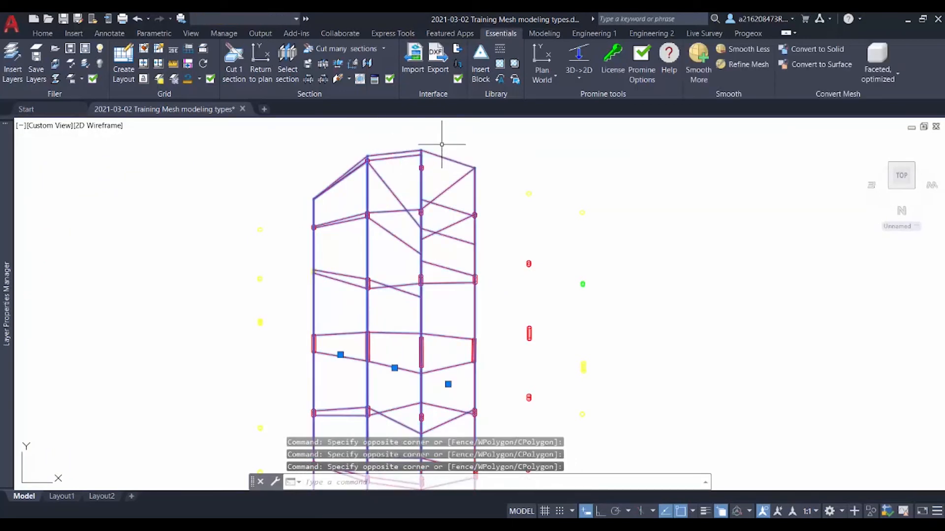
pyautogui.click(545, 32)
pyautogui.click(550, 70)
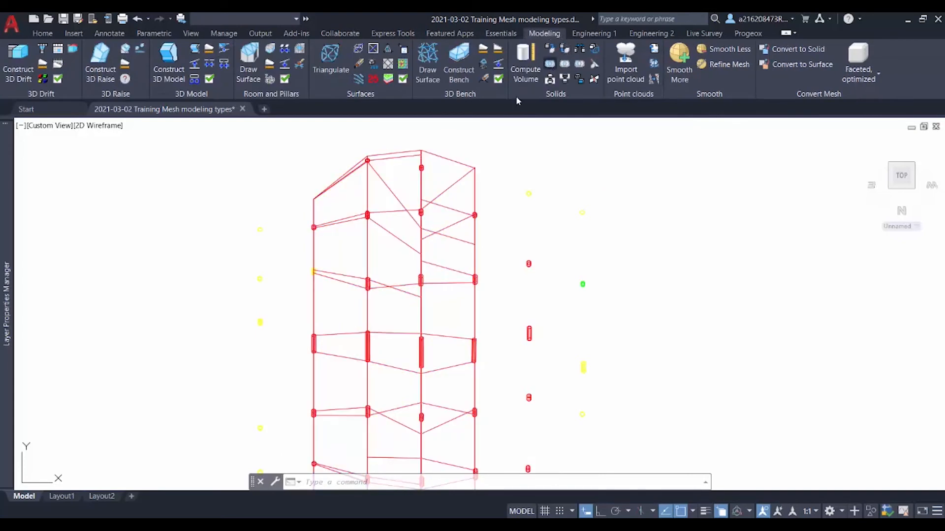
pyautogui.click(406, 164)
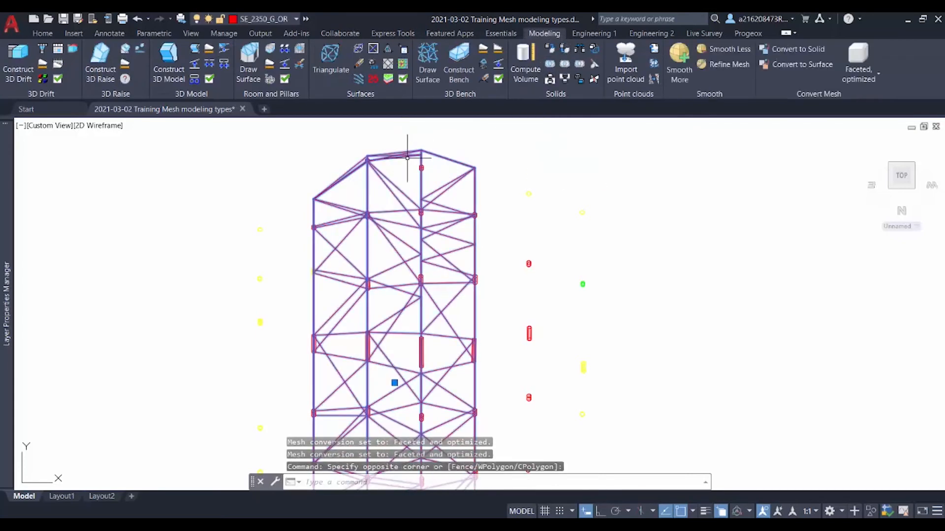
pyautogui.press('Escape')
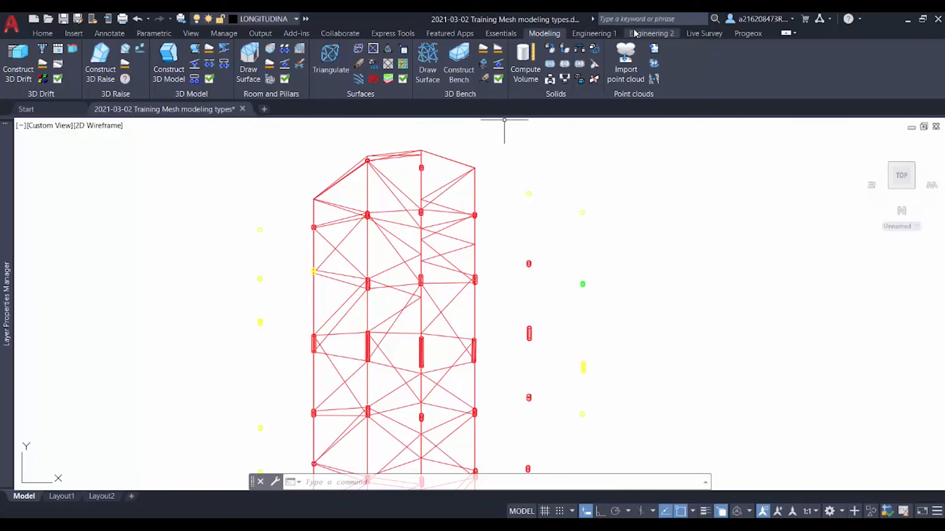
# Create a vein model from all samples of the third copy using Inside mesh geometry modeling, with the united ore mesh as both top and bottom mesh
pyautogui.click(747, 33)
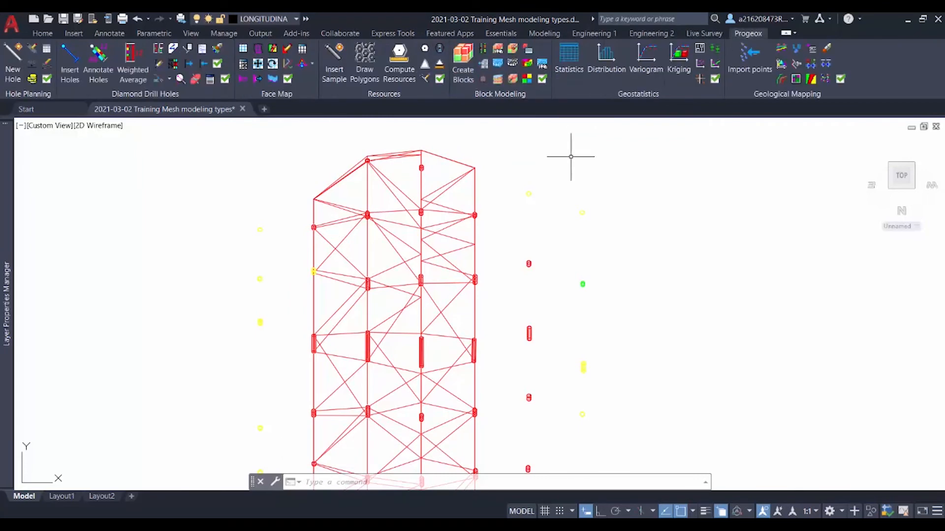
pyautogui.scroll(-3, 579, 190)
pyautogui.moveTo(610, 287); pyautogui.dragTo(551, 295, button='middle')
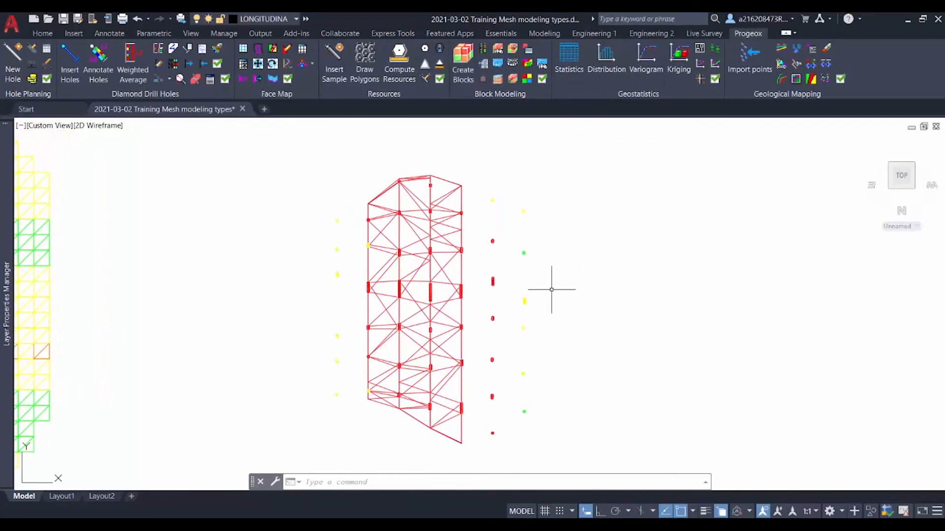
pyautogui.click(500, 68)
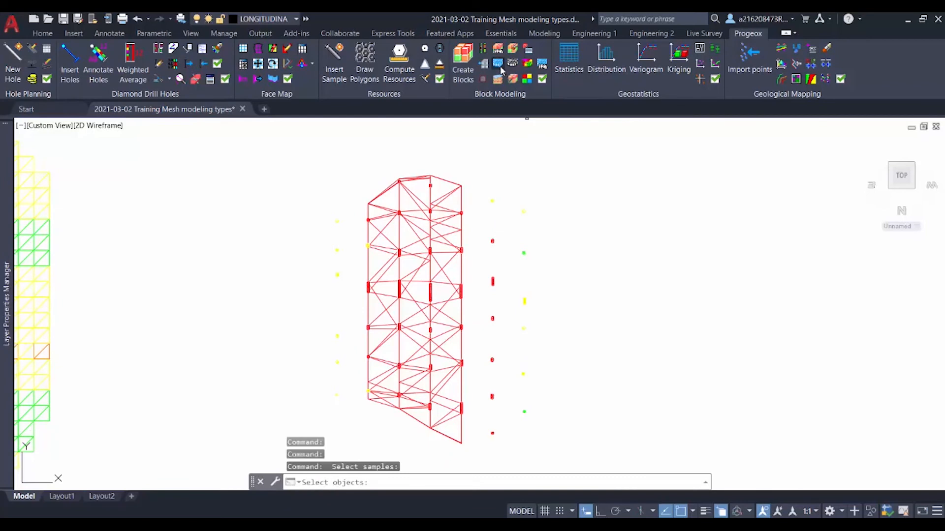
pyautogui.click(572, 444)
pyautogui.click(237, 165)
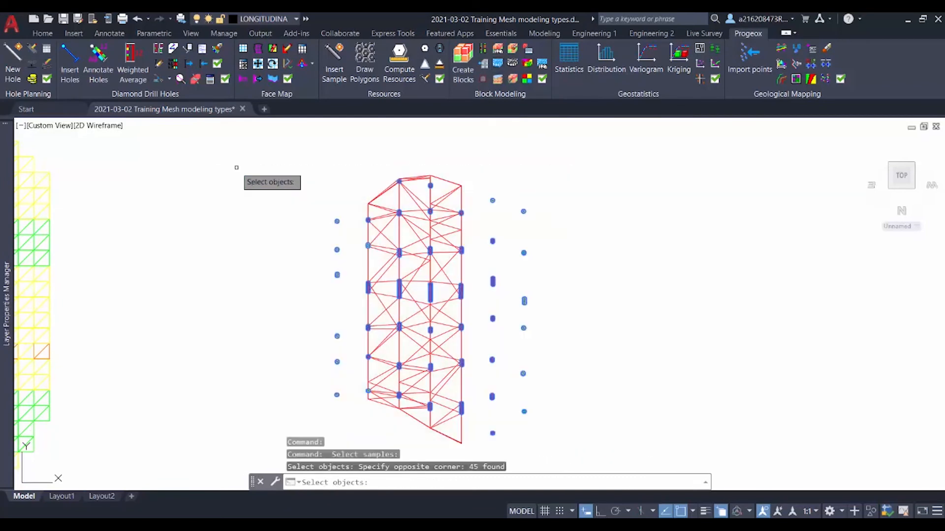
pyautogui.press('Return')
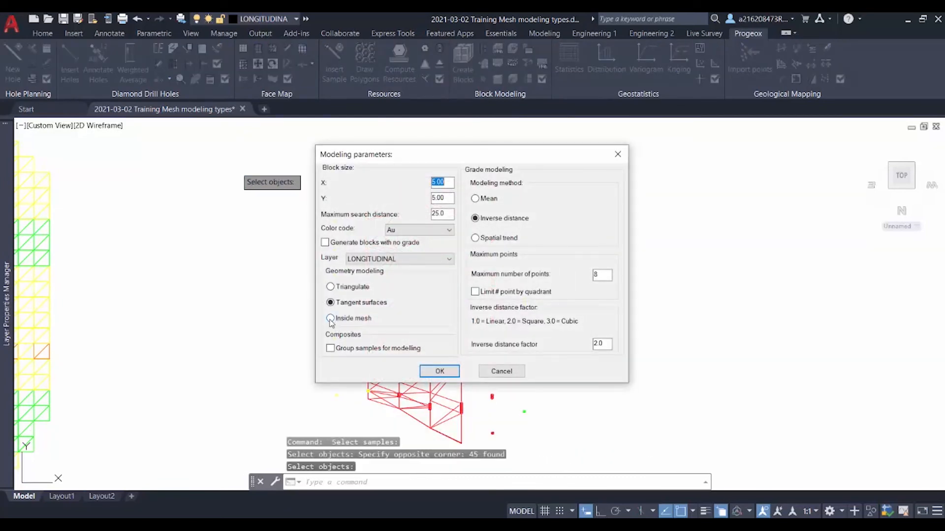
pyautogui.click(330, 318)
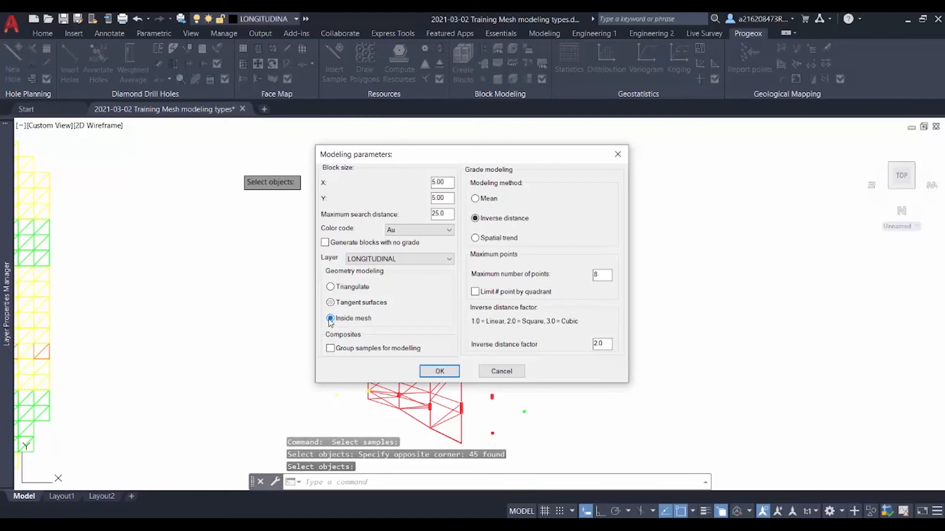
pyautogui.click(441, 371)
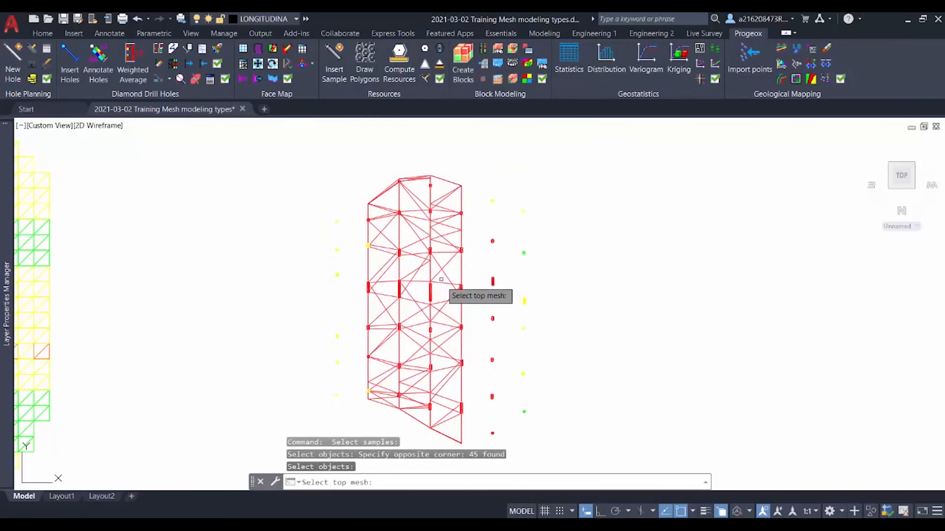
pyautogui.click(417, 180)
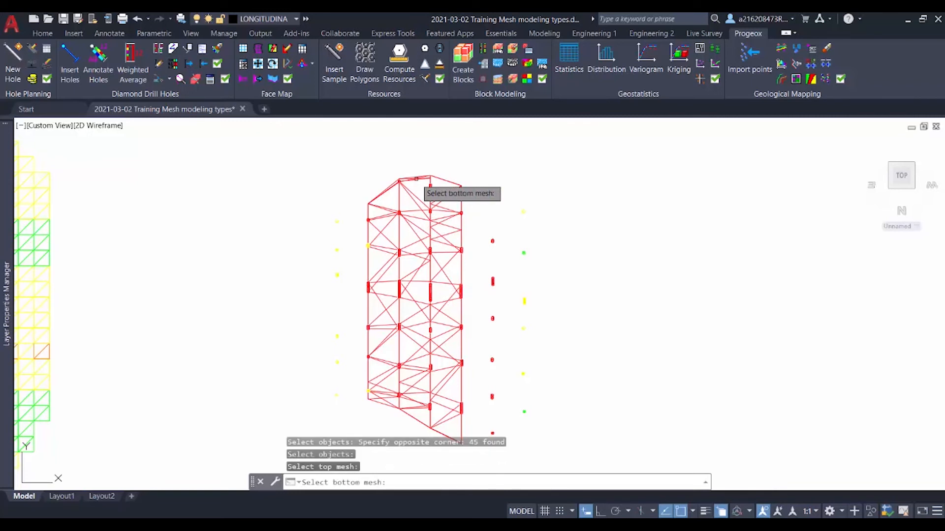
pyautogui.click(415, 180)
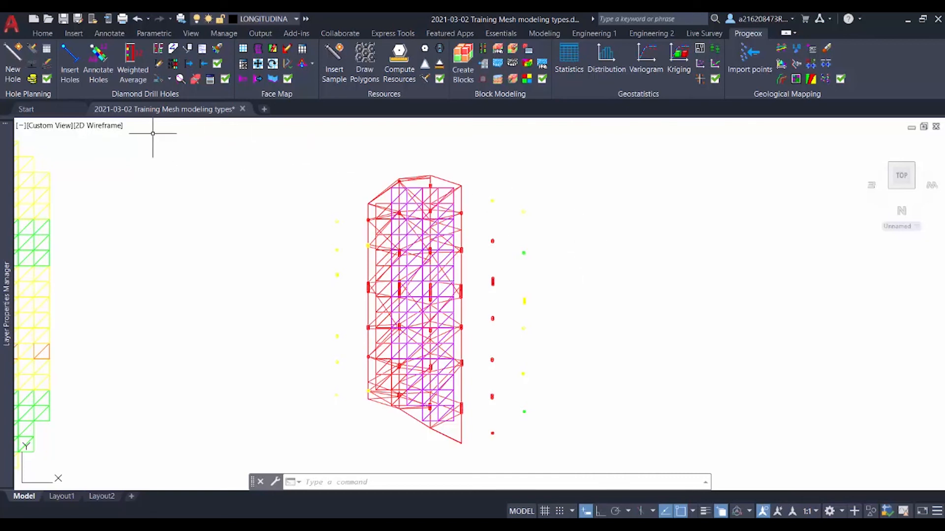
# Switch to the Conceptual visual style and show the three vein models side by side for comparison
pyautogui.click(96, 127)
pyautogui.click(130, 165)
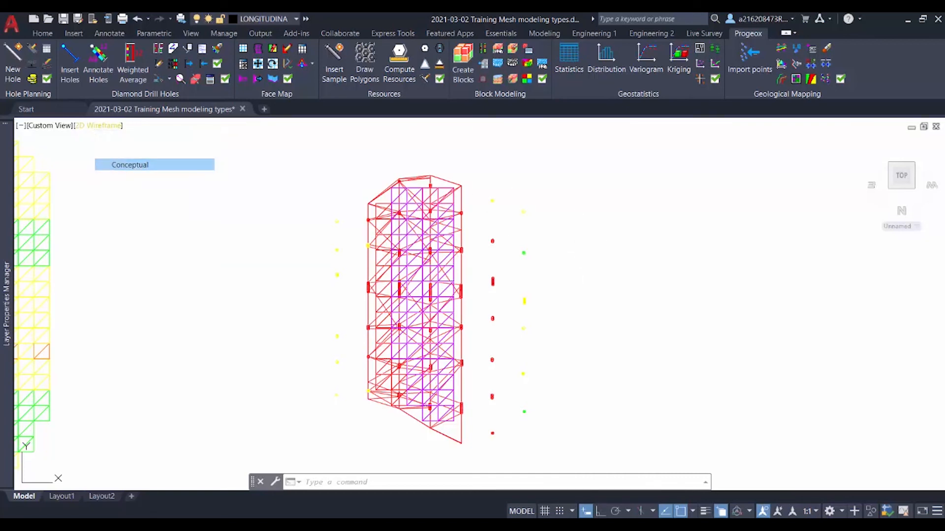
pyautogui.scroll(-2, 183, 294)
pyautogui.moveTo(183, 295)
pyautogui.mouseDown(button='middle')
pyautogui.moveTo(271, 276)
pyautogui.moveTo(405, 285)
pyautogui.moveTo(503, 268)
pyautogui.mouseUp(button='middle')
pyautogui.scroll(-2, 405, 279)
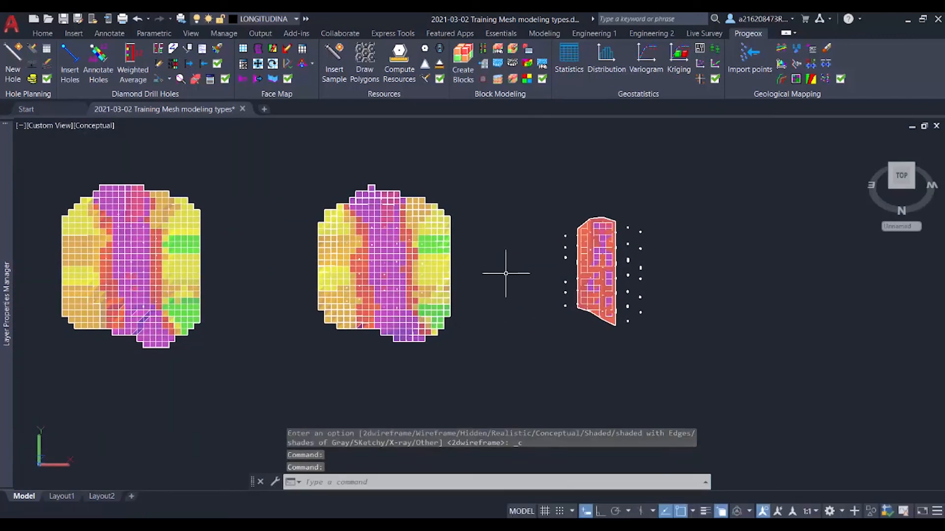